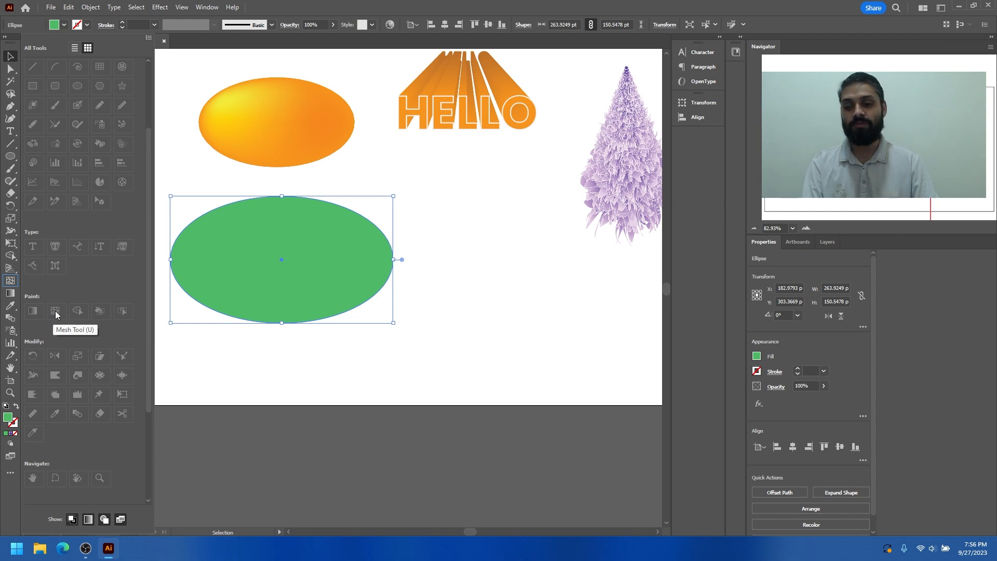
# Step: Add a mesh point in the upper-left part of the green ellipse with the Mesh tool
pyautogui.click(55, 311)
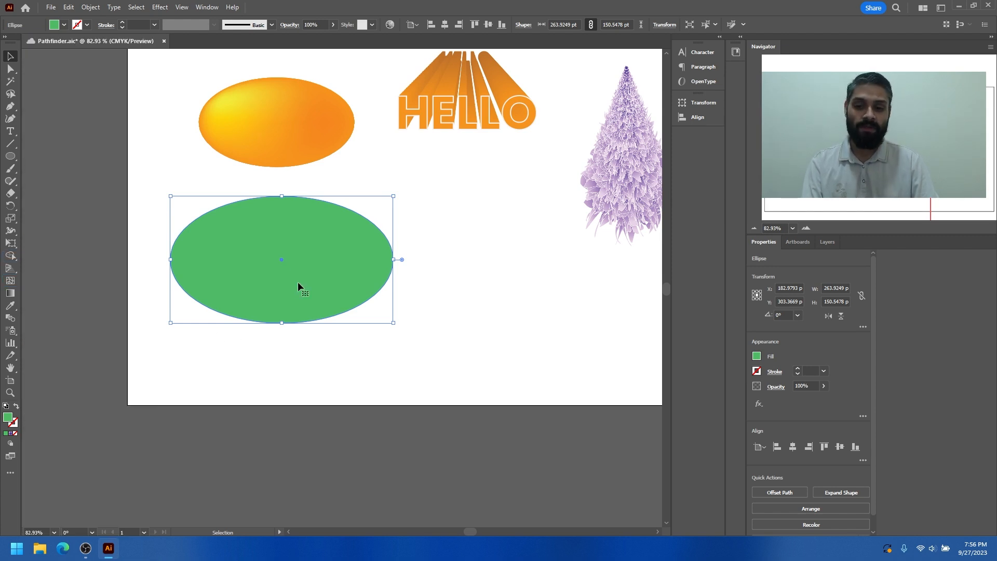
pyautogui.click(11, 281)
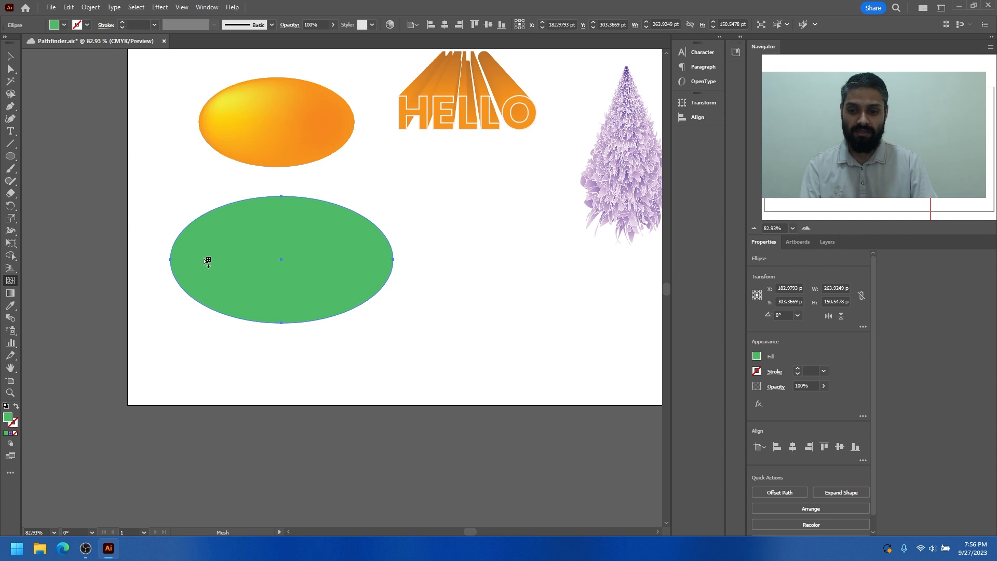
pyautogui.click(208, 233)
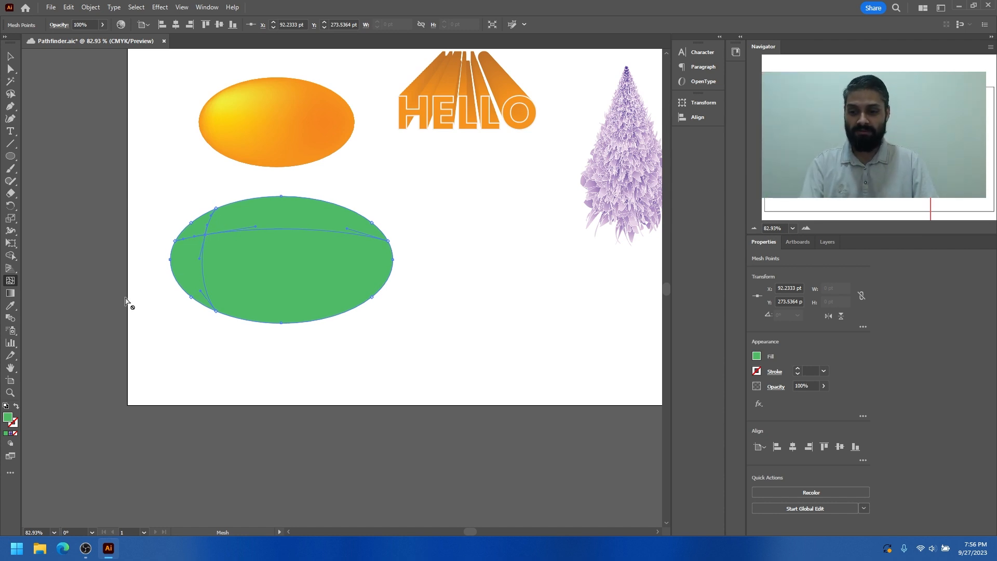
# Step: Colour the ellipse's new mesh point light green 9FF7BA and shift it slightly up and to the left
pyautogui.doubleClick(9, 421)
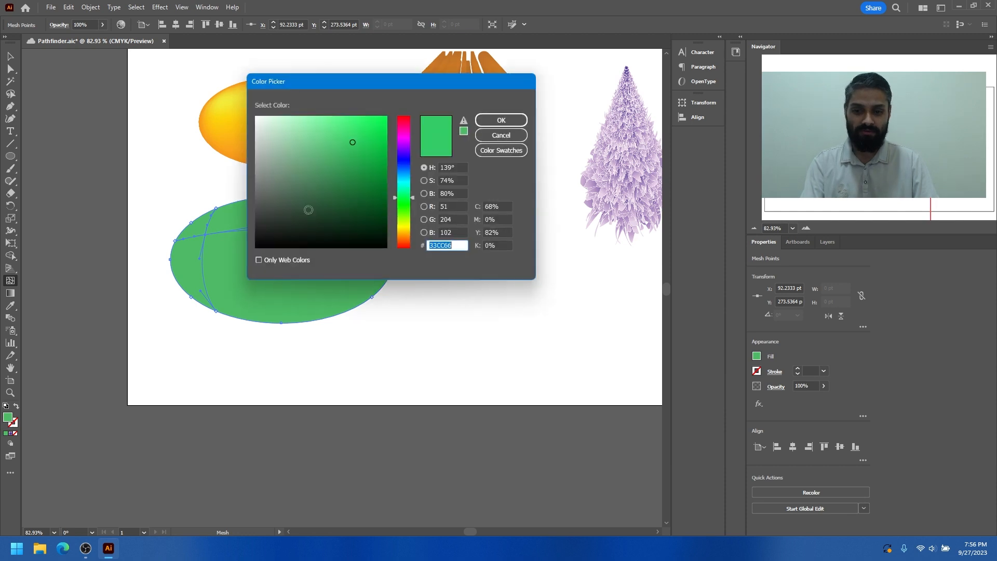
pyautogui.moveTo(353, 142)
pyautogui.mouseDown()
pyautogui.moveTo(338, 125)
pyautogui.moveTo(303, 120)
pyautogui.mouseUp()
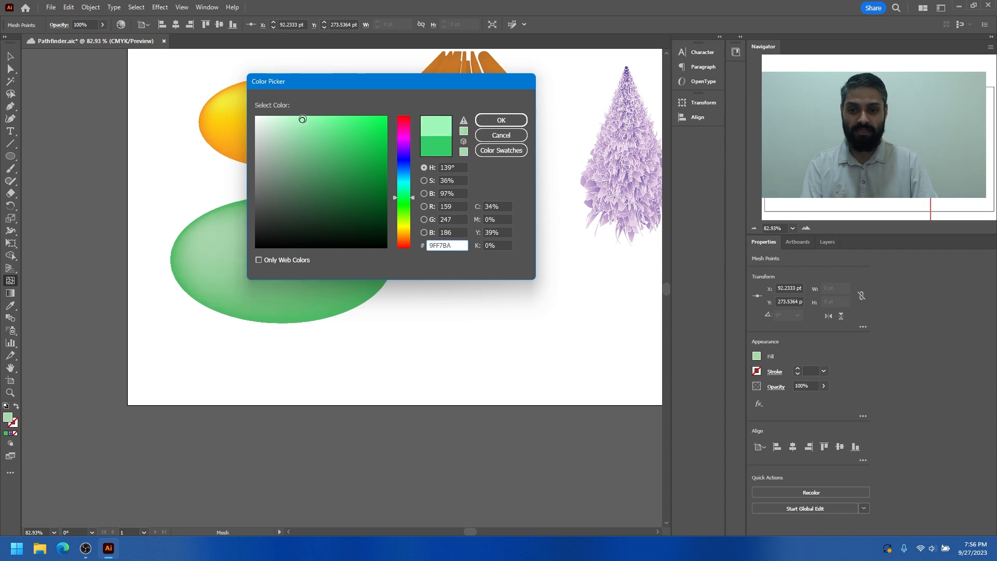
pyautogui.click(501, 120)
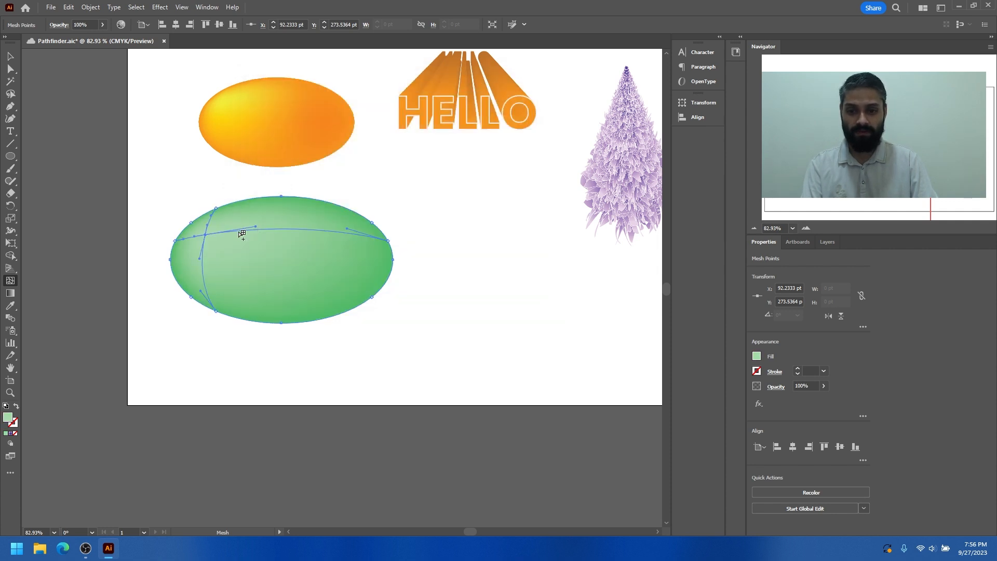
pyautogui.moveTo(208, 236); pyautogui.dragTo(203, 227)
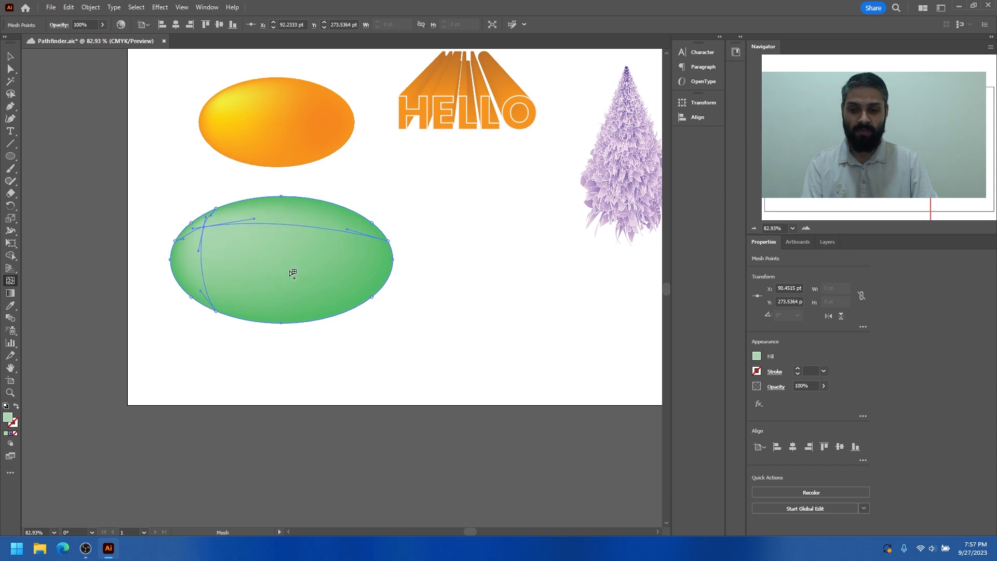
# Step: Add a second mesh point in the lower-right part of the green ellipse, colour it dark green, and deselect the ellipse
pyautogui.click(326, 275)
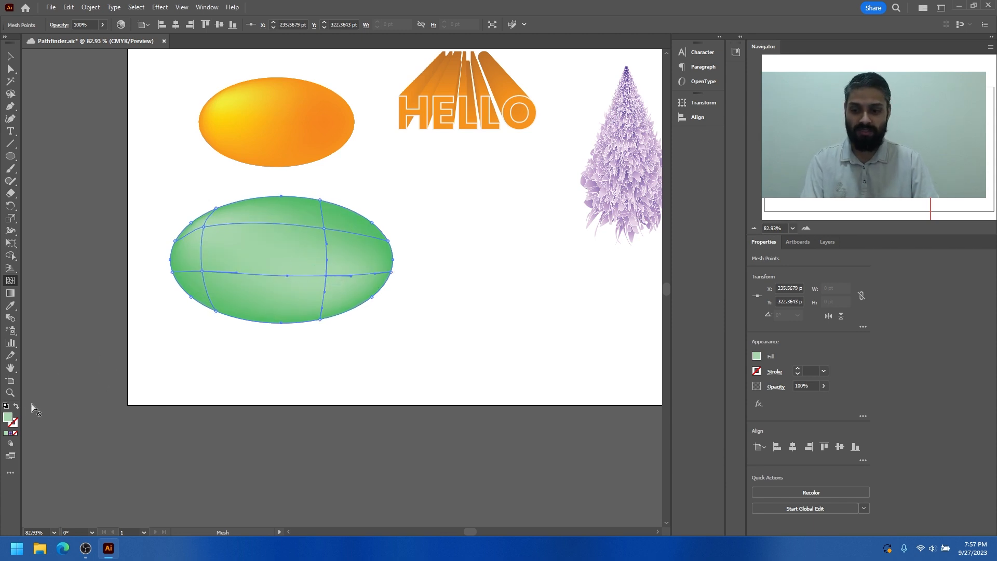
pyautogui.doubleClick(8, 417)
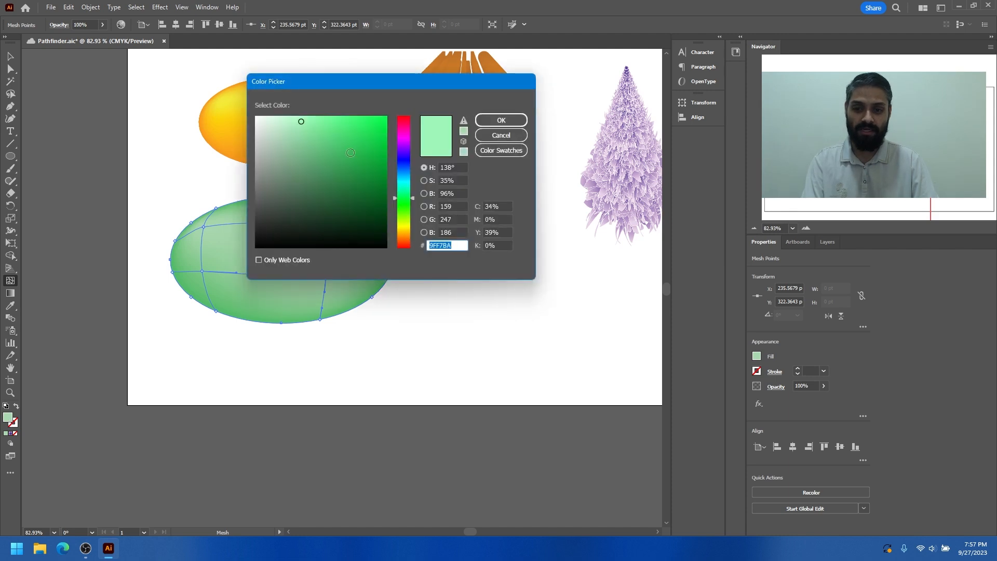
pyautogui.moveTo(312, 134); pyautogui.dragTo(346, 182)
pyautogui.click(497, 122)
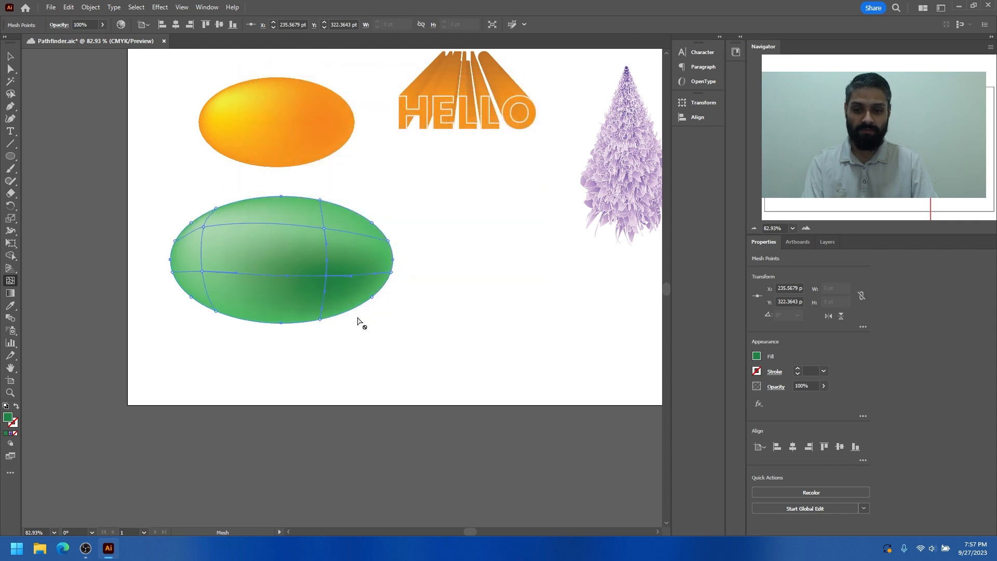
pyautogui.press('v')
pyautogui.click(496, 270)
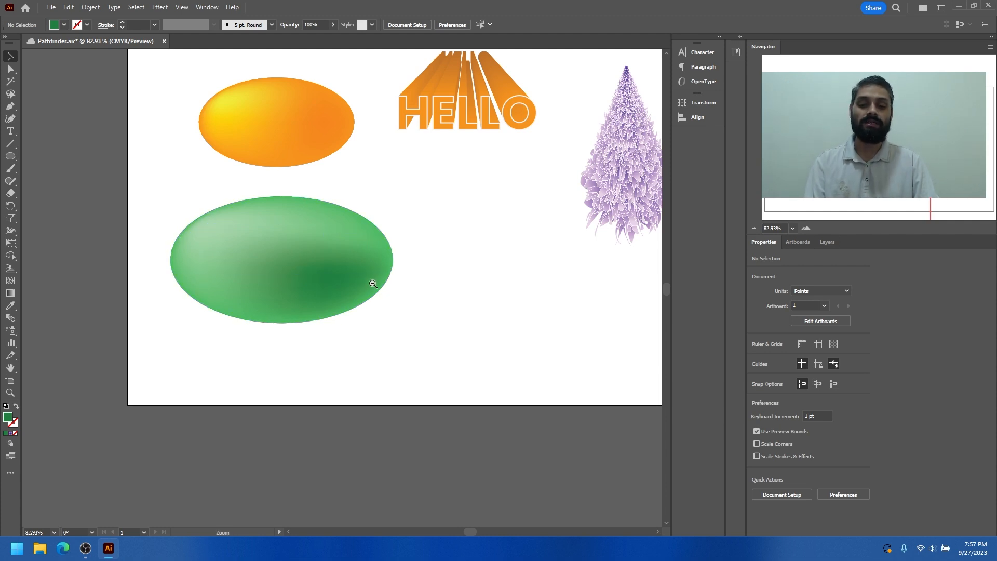
# Step: Move the green mesh ellipse slightly down and to the left, farther from the orange ellipse
pyautogui.scroll(-2, 346, 280)
pyautogui.scroll(-1, 346, 281)
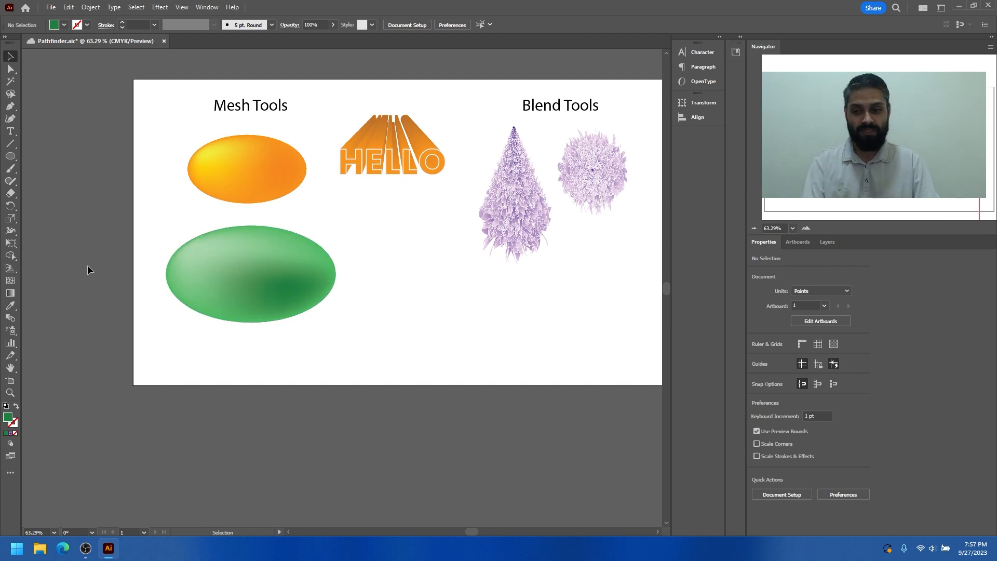
pyautogui.moveTo(244, 257); pyautogui.dragTo(239, 285)
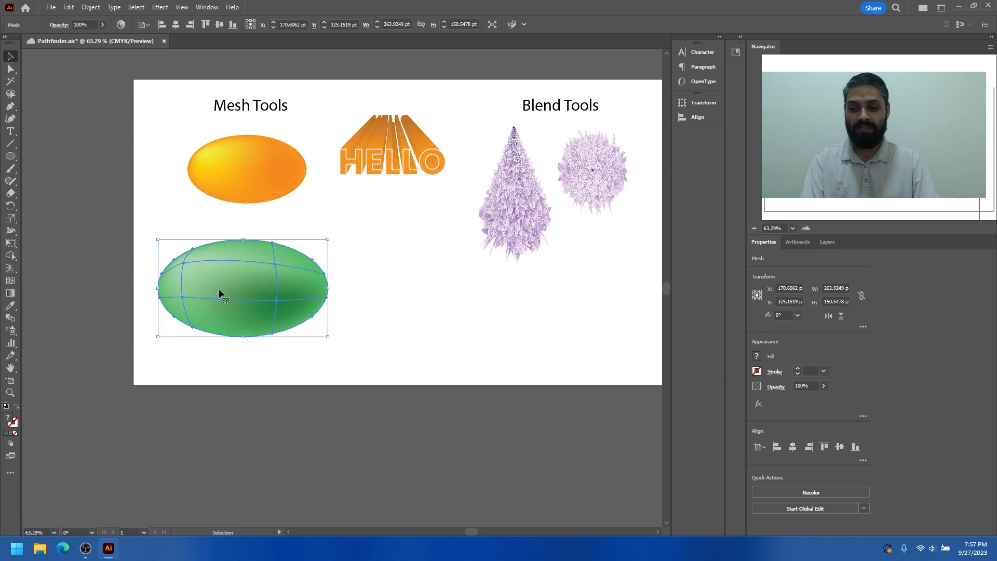
# Step: Add another mesh point just left of the green ellipse's centre and colour it red FF0000
pyautogui.scroll(4, 216, 282)
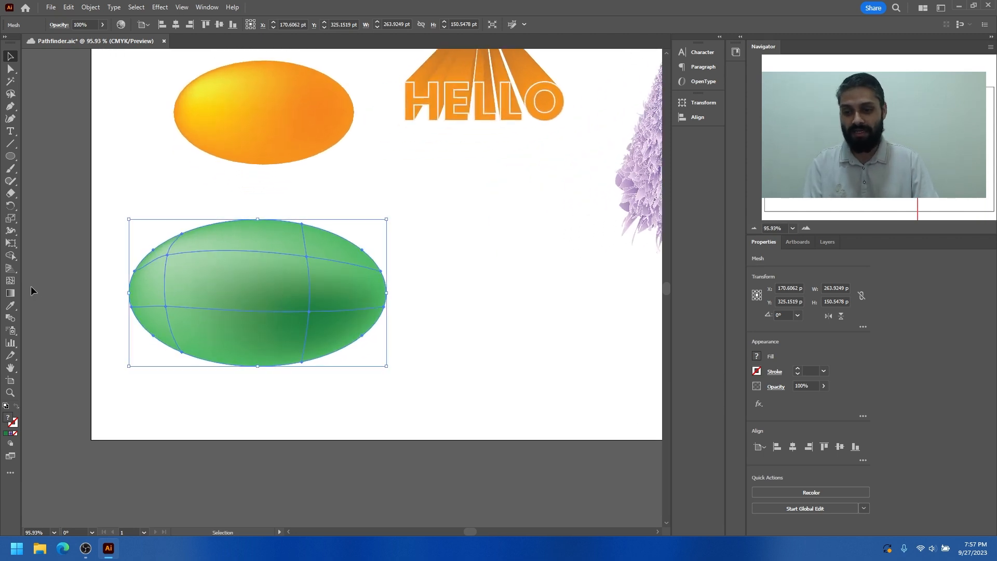
pyautogui.click(10, 280)
pyautogui.click(230, 285)
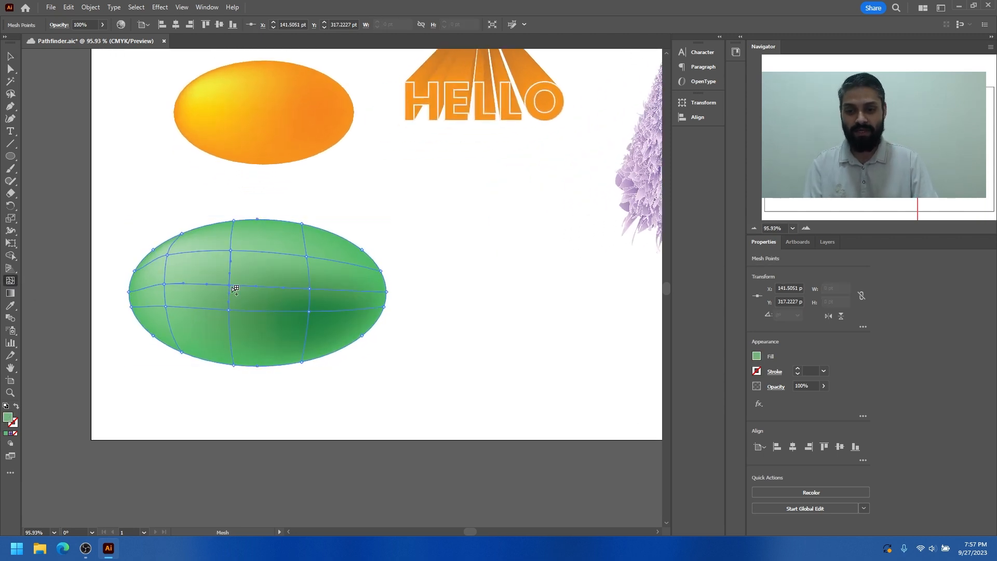
pyautogui.doubleClick(7, 418)
pyautogui.moveTo(405, 205); pyautogui.dragTo(405, 223)
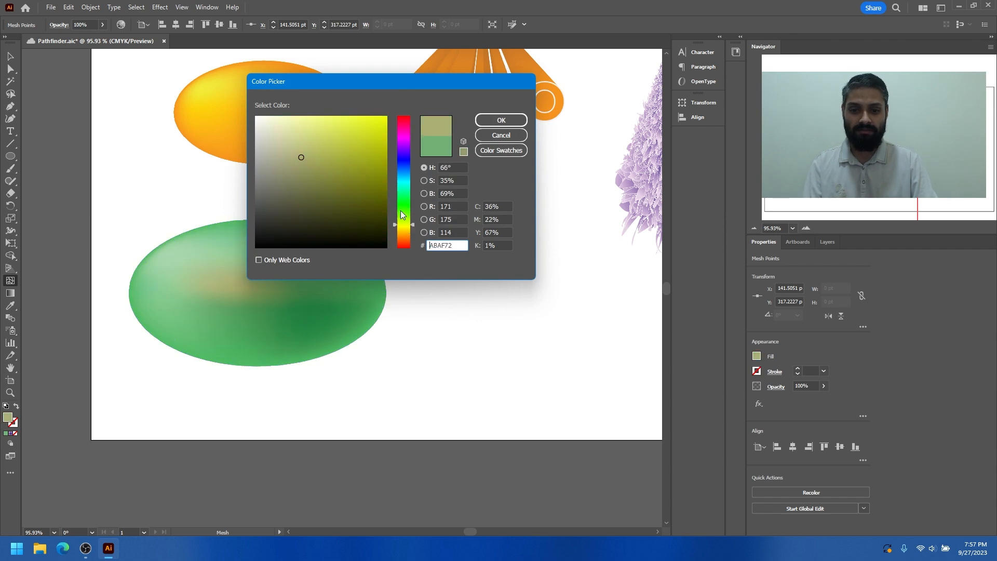
pyautogui.moveTo(404, 129)
pyautogui.mouseDown()
pyautogui.moveTo(395, 109)
pyautogui.moveTo(406, 101)
pyautogui.mouseUp()
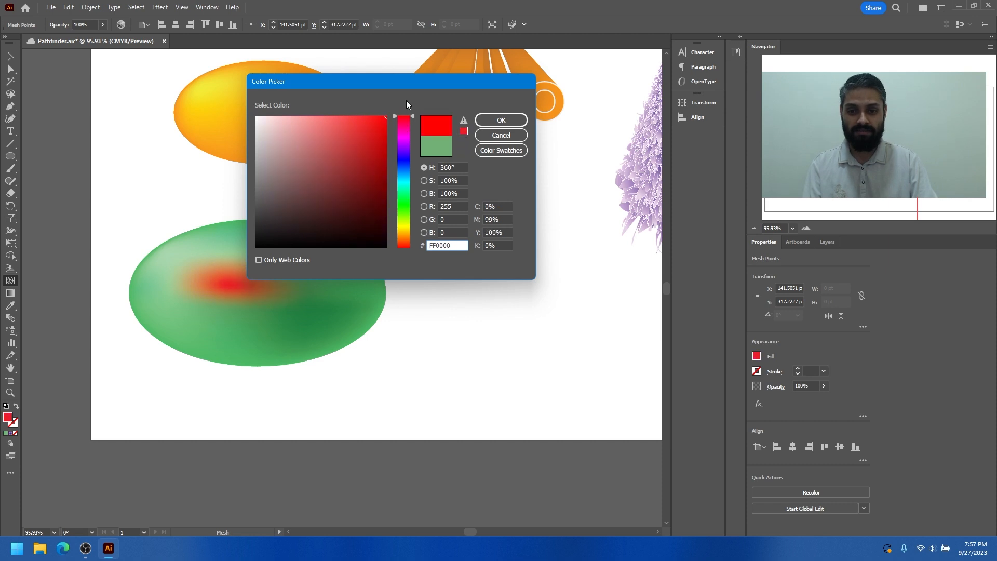
pyautogui.click(499, 122)
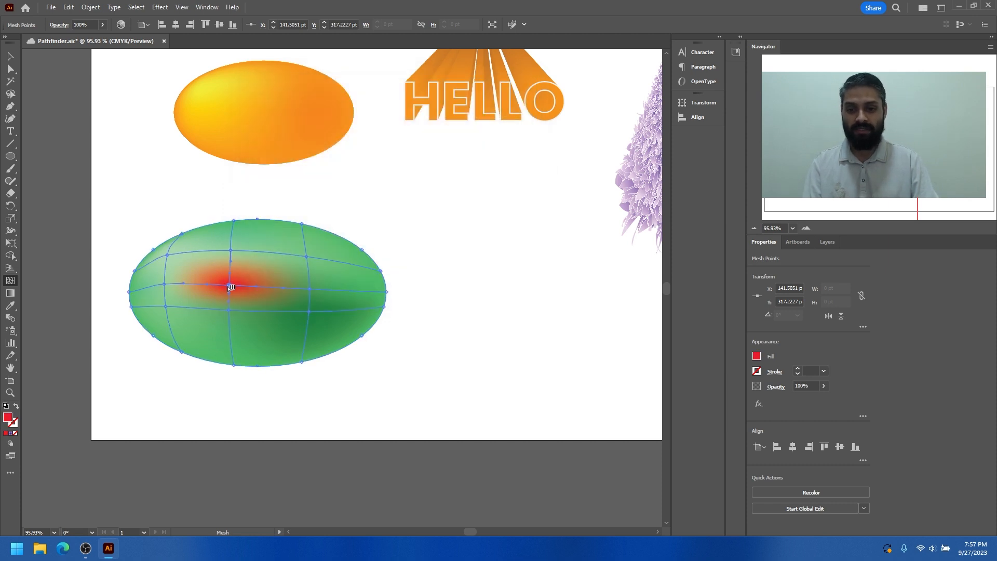
# Step: Move the red mesh point slightly upward and stretch its direction handles sideways to widen the red highlight
pyautogui.moveTo(232, 286); pyautogui.dragTo(235, 278)
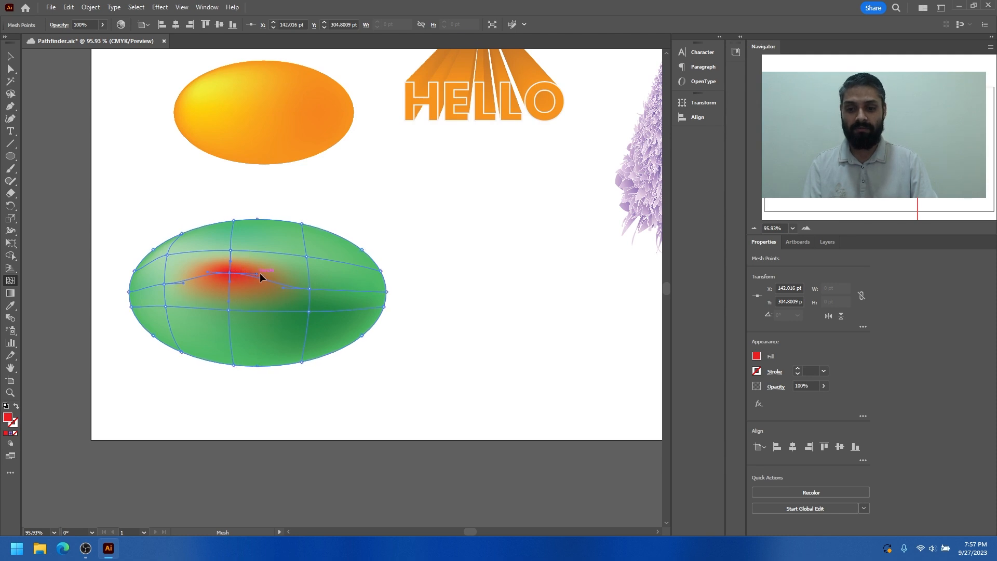
pyautogui.moveTo(291, 255); pyautogui.dragTo(287, 269)
pyautogui.moveTo(202, 273); pyautogui.dragTo(182, 268)
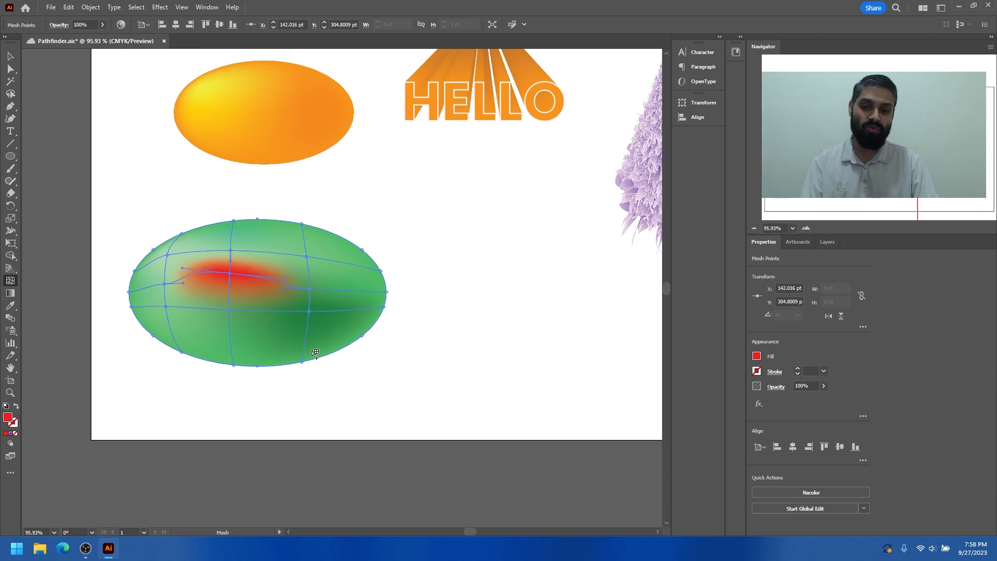
pyautogui.press('v')
pyautogui.click(379, 340)
# Step: Scale the green mesh ellipse down to about 219 × 125 pt and place it directly beneath the orange ellipse
pyautogui.scroll(-2, 314, 335)
pyautogui.moveTo(315, 335); pyautogui.dragTo(210, 310)
pyautogui.scroll(-2, 321, 340)
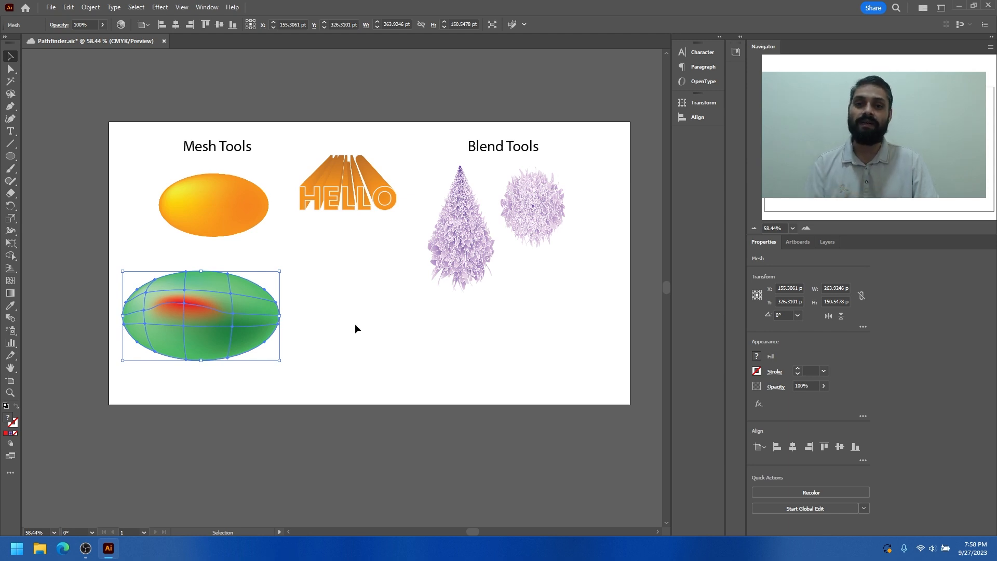
pyautogui.click(290, 318)
pyautogui.click(248, 314)
pyautogui.moveTo(279, 315); pyautogui.dragTo(229, 278)
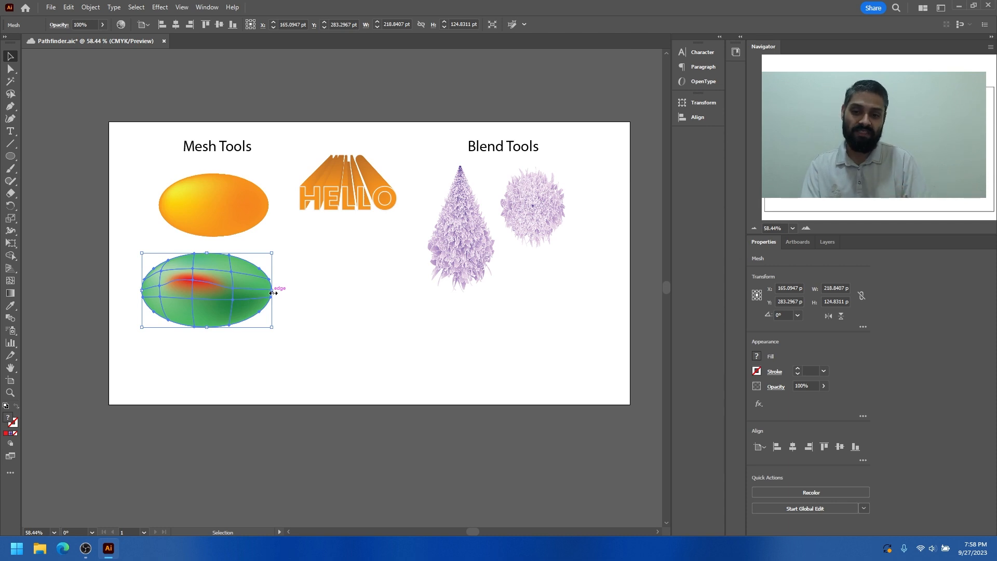
pyautogui.click(286, 291)
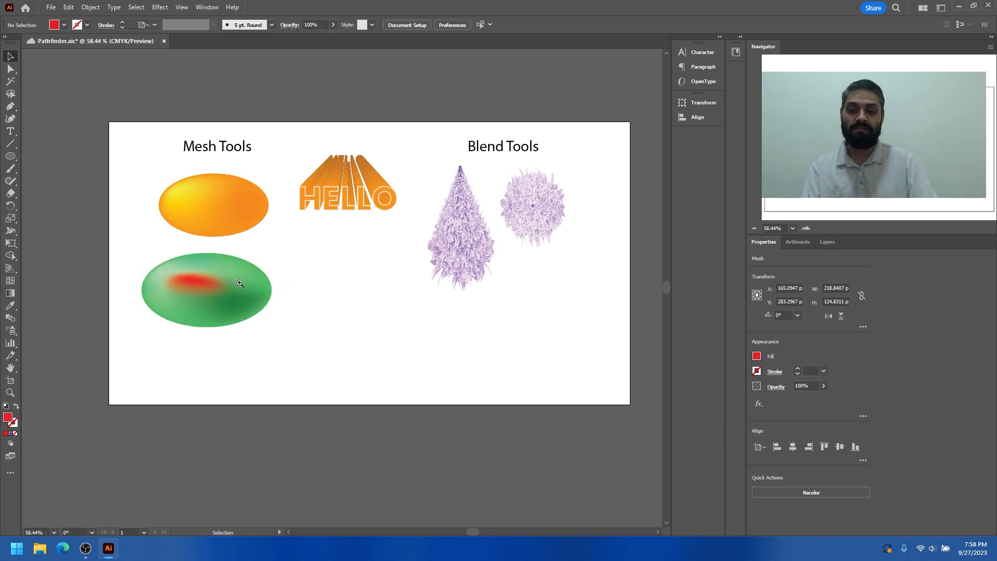
# Step: Move the green mesh ellipse up and left over the orange ellipse to clear the space beneath it
pyautogui.scroll(3, 244, 303)
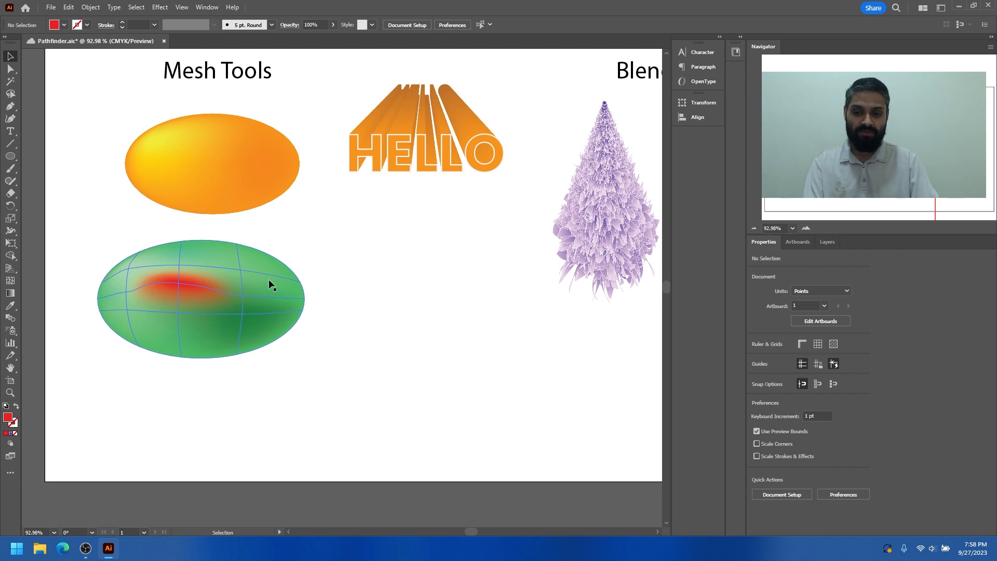
pyautogui.scroll(-1, 260, 321)
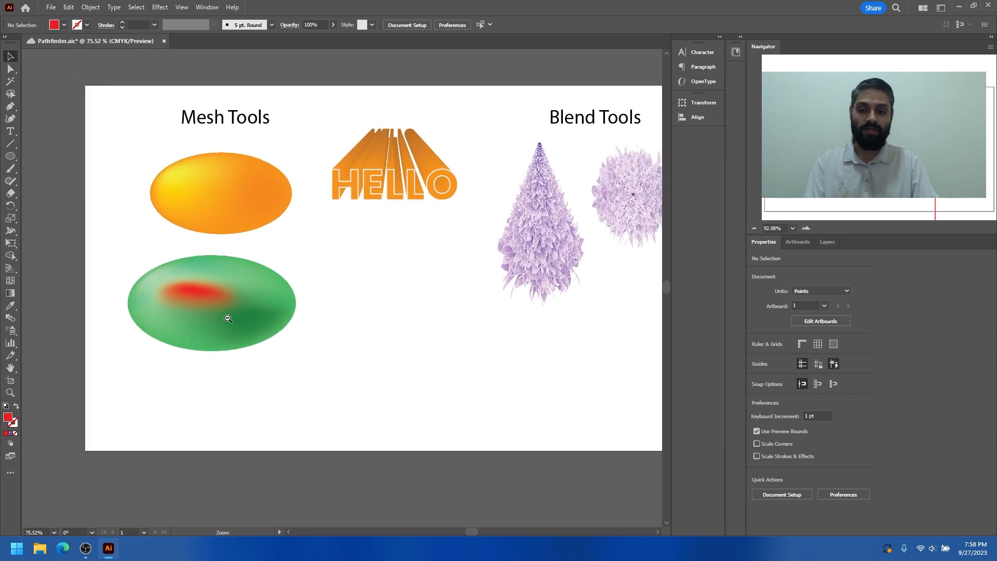
pyautogui.moveTo(244, 308); pyautogui.dragTo(166, 187)
# Step: Draw a red rounded rectangle about 200 × 122 pt in the cleared space and add a mesh point in its upper-left part
pyautogui.moveTo(11, 156); pyautogui.dragTo(48, 171)
pyautogui.moveTo(156, 281)
pyautogui.mouseDown()
pyautogui.moveTo(236, 369)
pyautogui.moveTo(310, 374)
pyautogui.mouseUp()
pyautogui.click(10, 280)
pyautogui.click(189, 316)
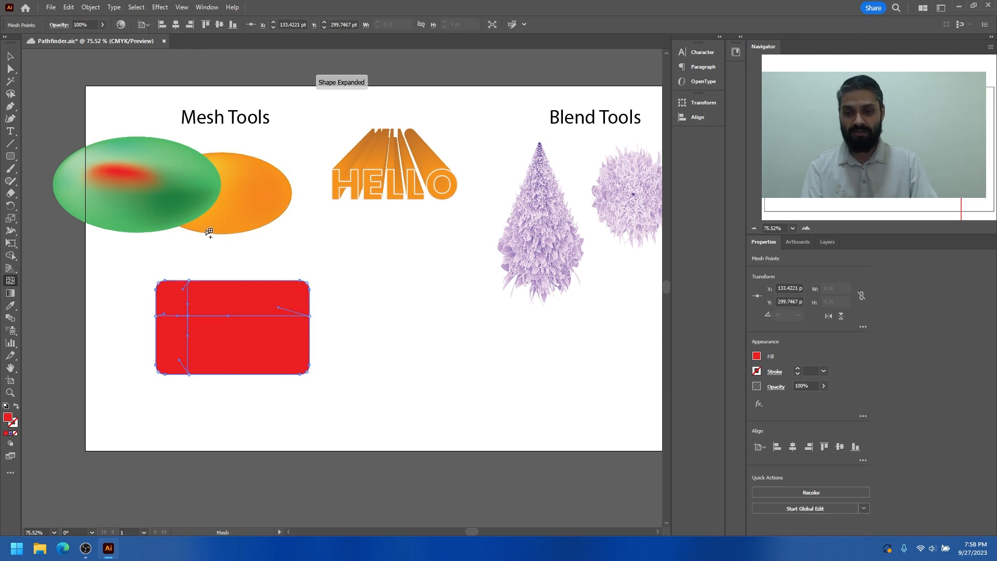
# Step: Colour the rounded rectangle's upper-left mesh point pale pink EAD6D6
pyautogui.doubleClick(7, 421)
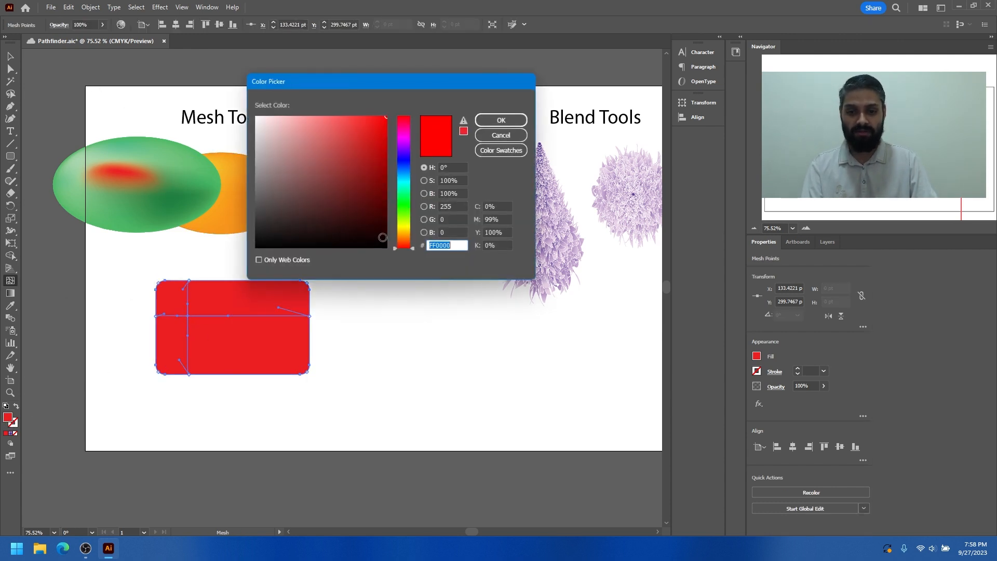
pyautogui.click(267, 127)
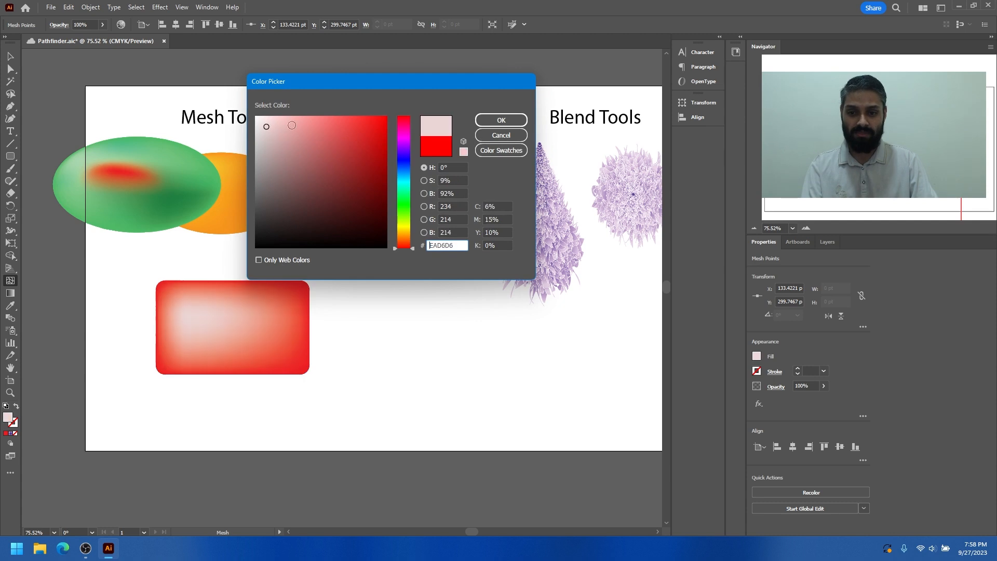
pyautogui.click(501, 120)
# Step: Add a mesh point in the rounded rectangle's lower-right part, colour it yellow FCE900, and deselect the rectangle
pyautogui.click(253, 345)
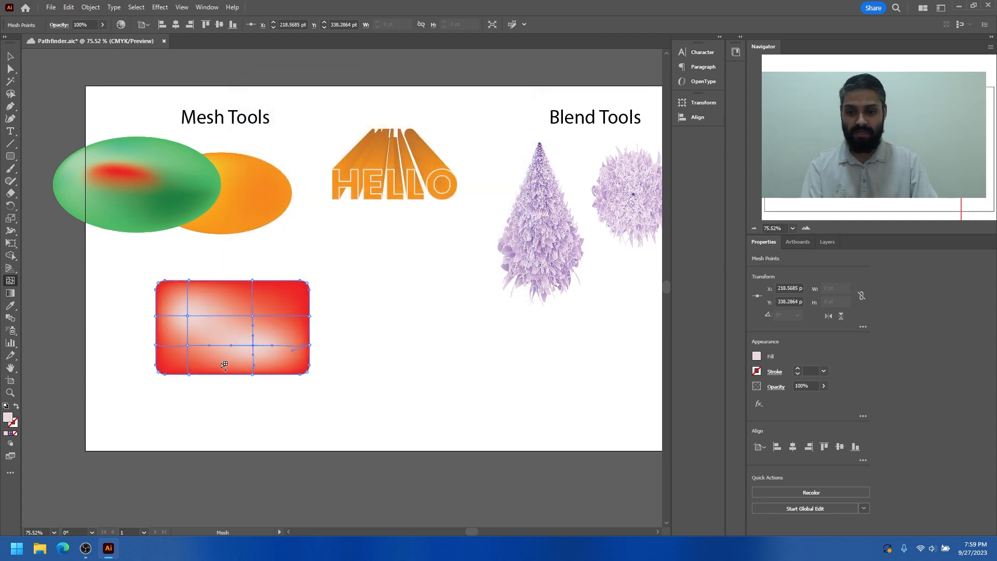
pyautogui.doubleClick(7, 421)
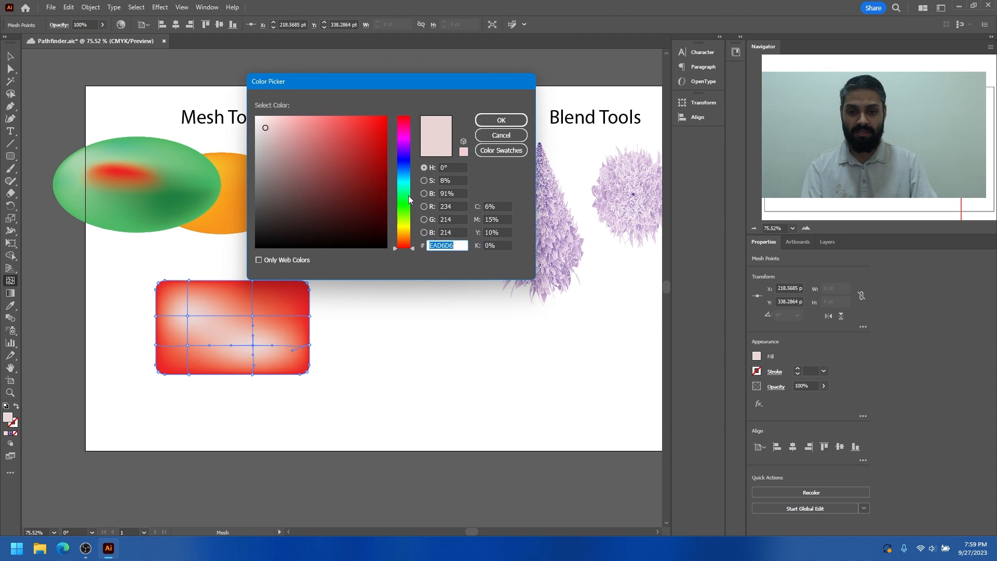
pyautogui.moveTo(408, 192); pyautogui.dragTo(406, 230)
pyautogui.moveTo(385, 120); pyautogui.dragTo(395, 116)
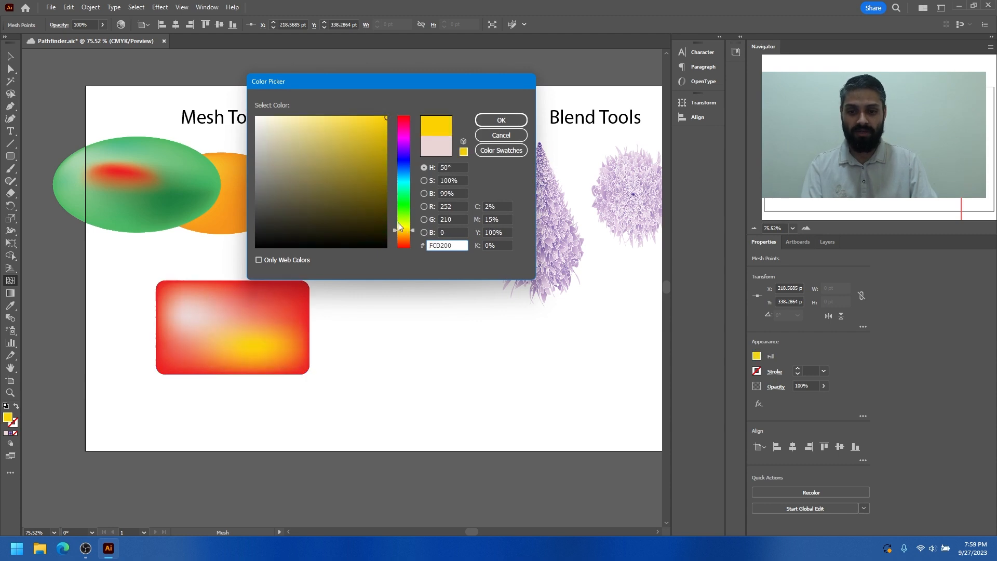
pyautogui.click(501, 120)
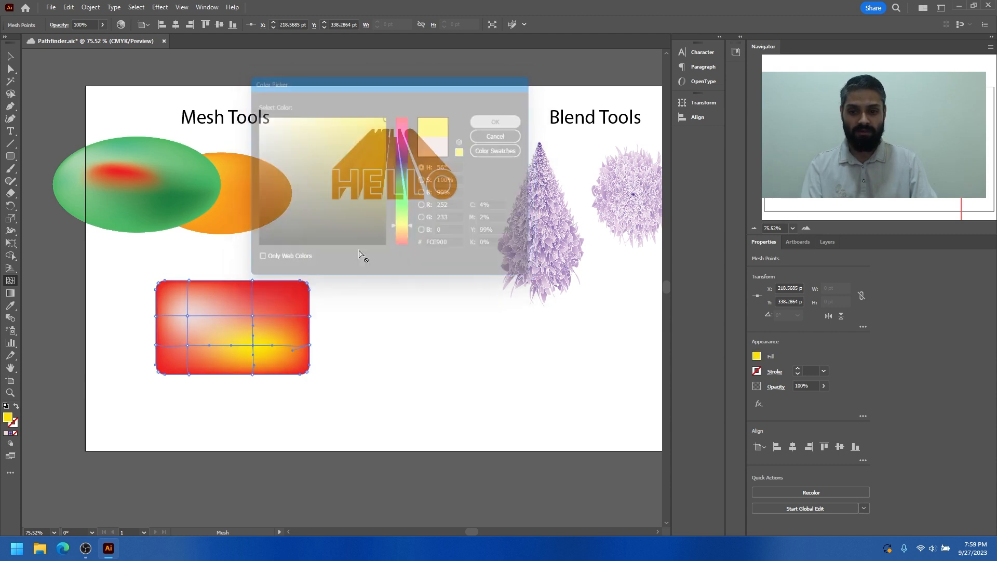
pyautogui.press('v')
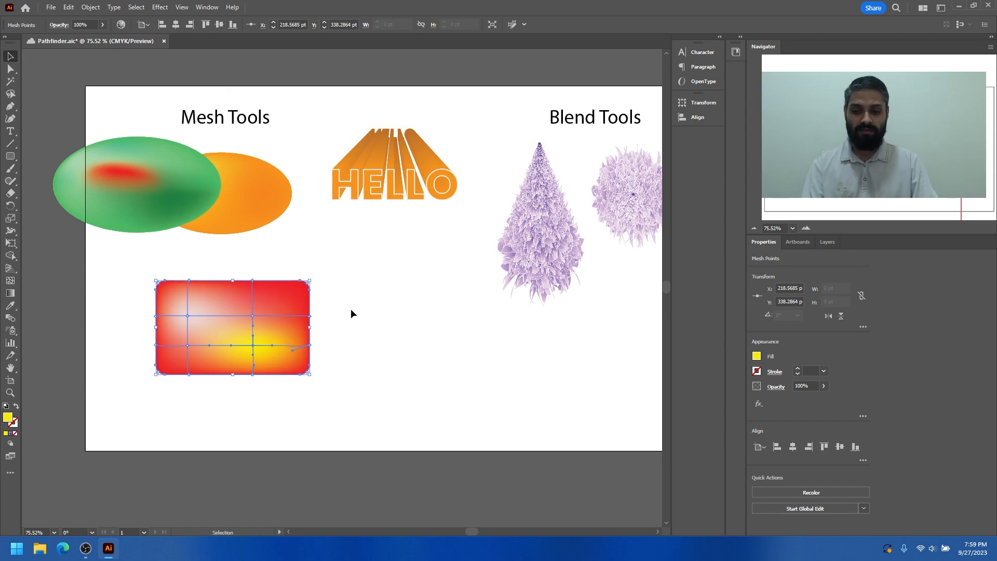
pyautogui.click(351, 308)
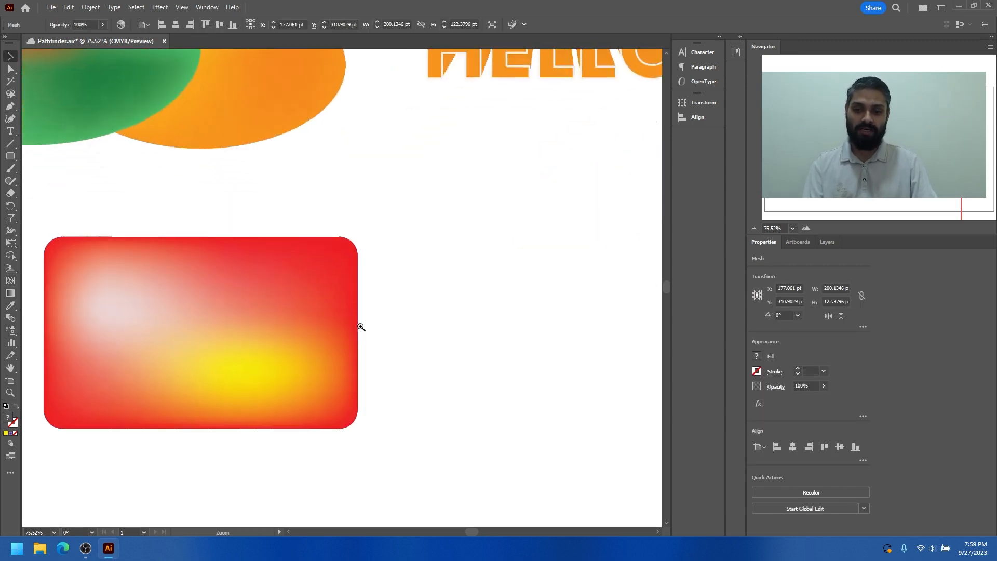
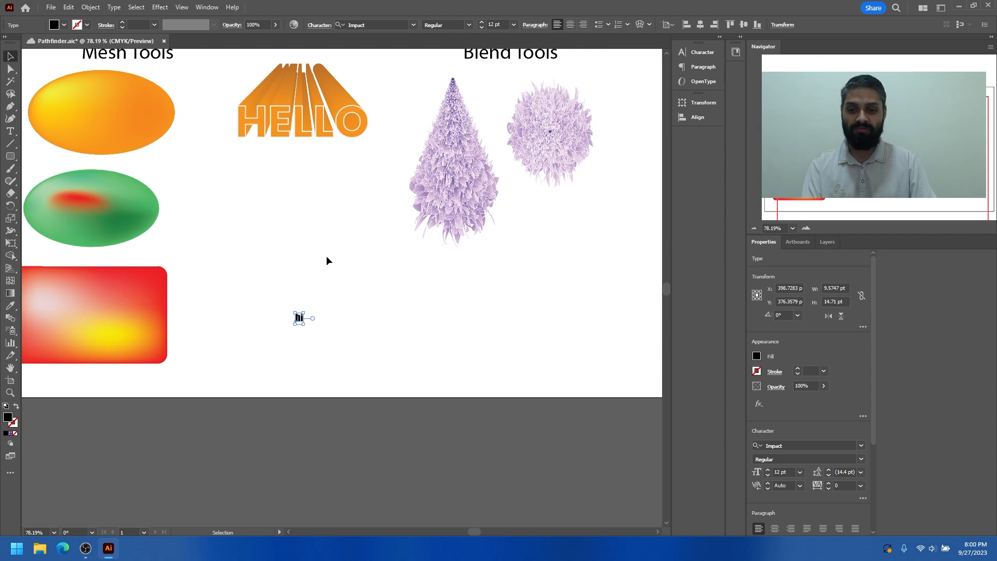
# Step: Enlarge the "hi" text to about 102 pt and set it in all caps, shifted slightly down and left
pyautogui.moveTo(304, 312); pyautogui.dragTo(345, 298)
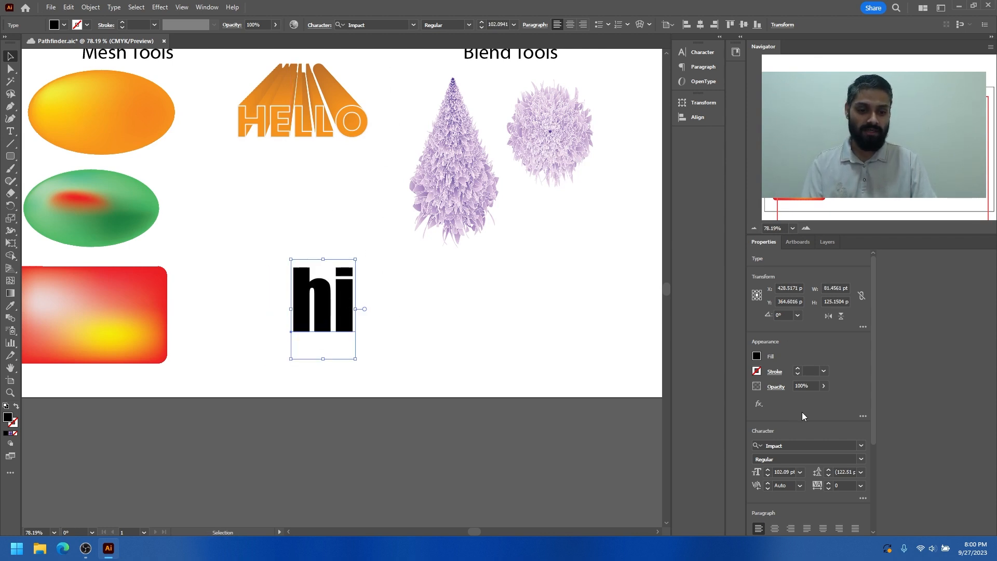
pyautogui.scroll(-3, 803, 412)
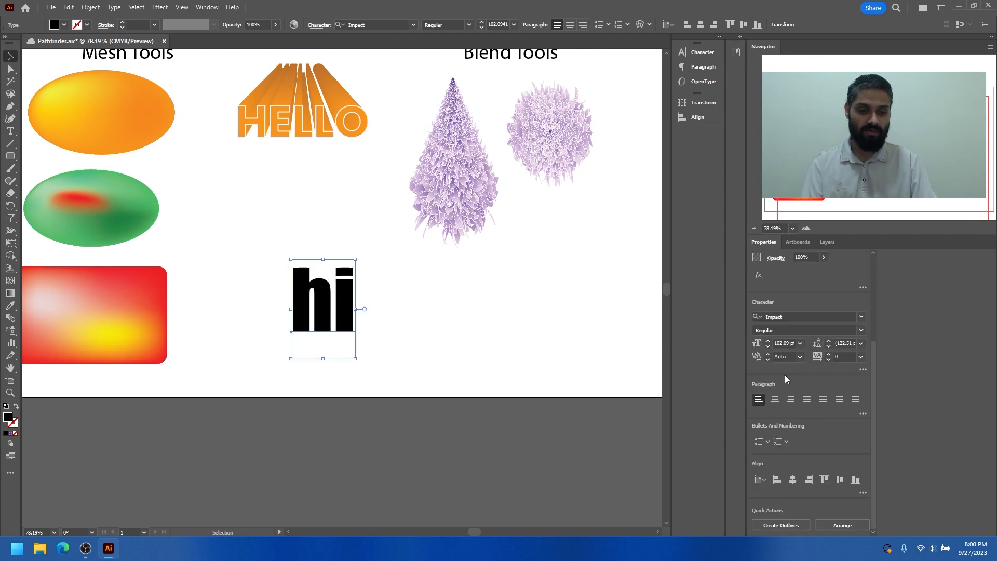
pyautogui.click(864, 370)
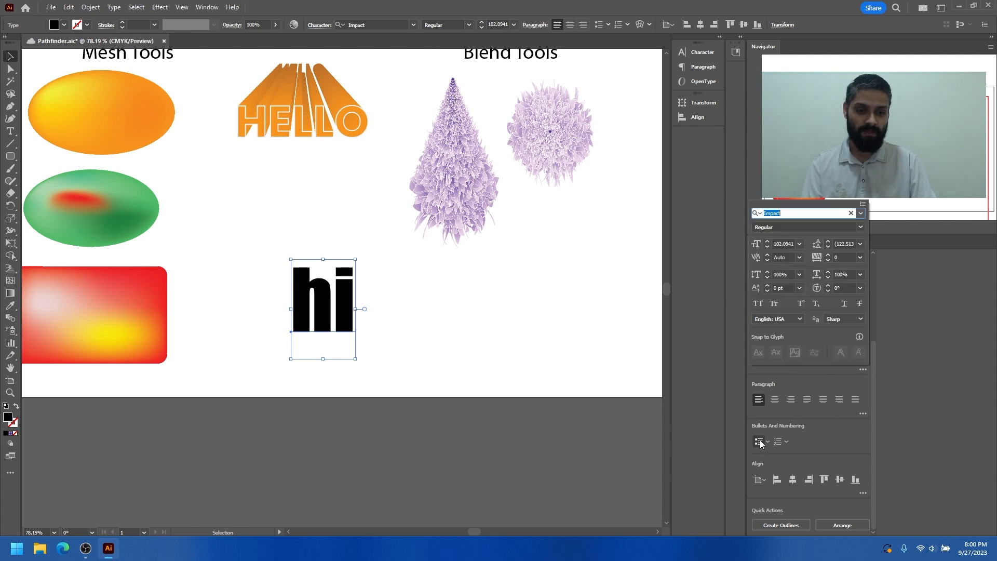
pyautogui.click(758, 303)
pyautogui.moveTo(349, 284); pyautogui.dragTo(333, 328)
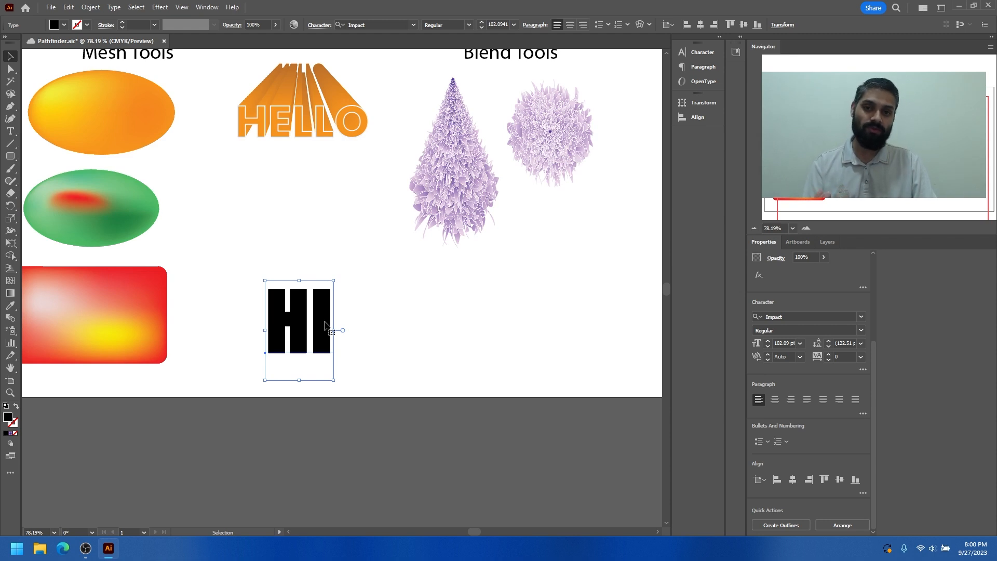
# Step: Convert the HI text to outlines and place a reduced copy about 28 × 29 pt above it
pyautogui.rightClick(328, 325)
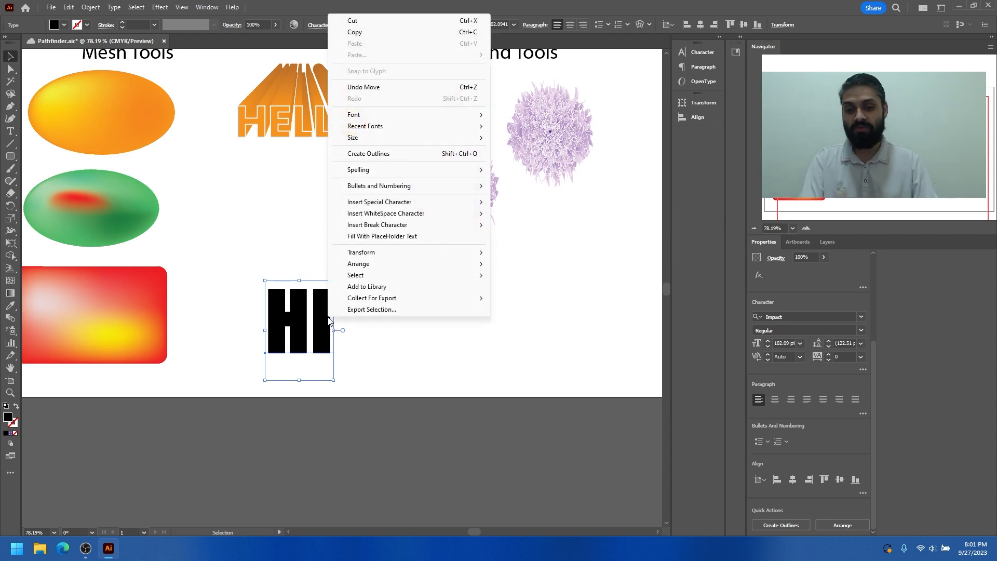
pyautogui.click(371, 155)
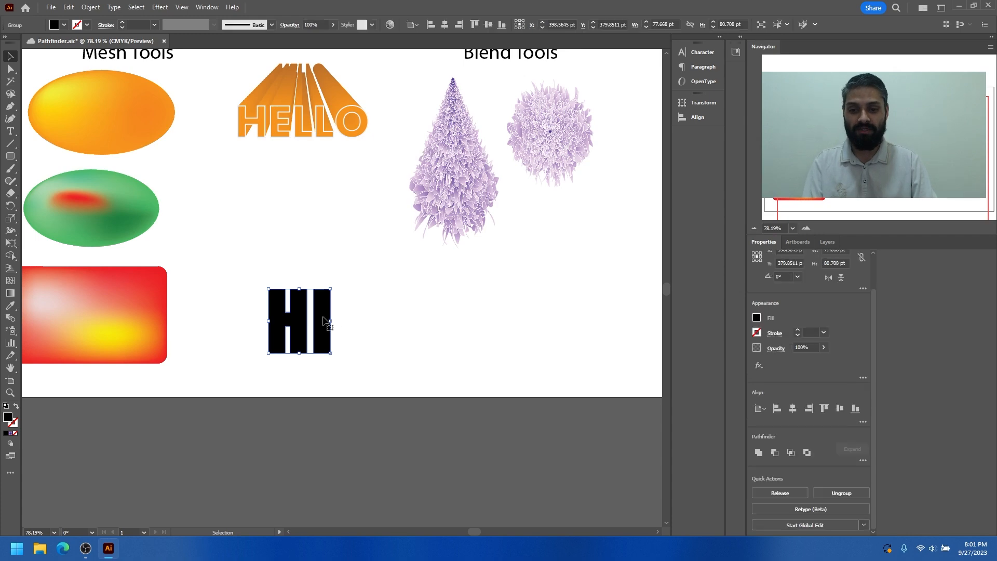
pyautogui.moveTo(325, 332); pyautogui.dragTo(309, 224)
pyautogui.scroll(3, 328, 241)
pyautogui.click(298, 258)
pyautogui.click(298, 259)
pyautogui.moveTo(285, 356); pyautogui.dragTo(352, 339)
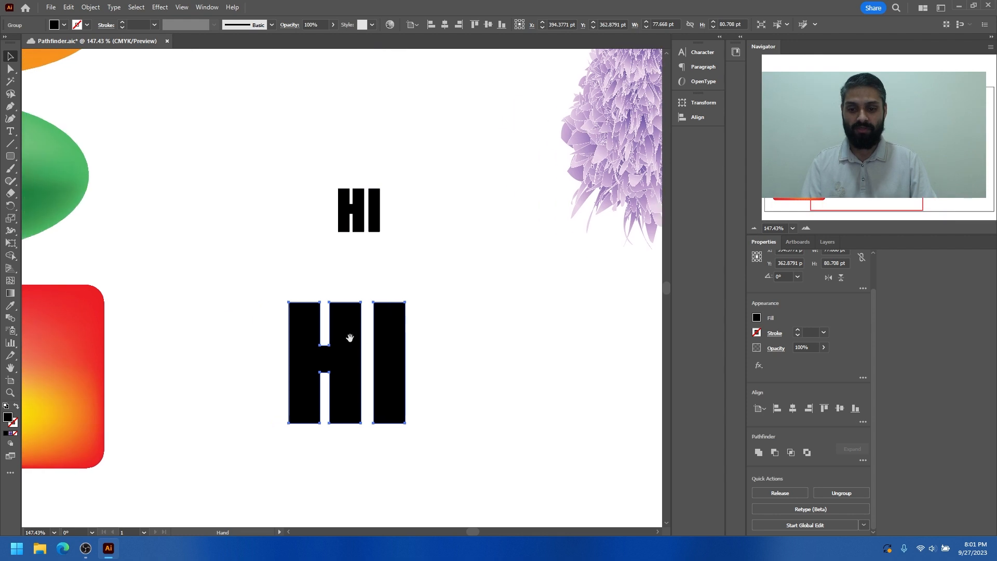
# Step: Fill the large HI group with orange and move it up close beneath the small black HI
pyautogui.click(64, 24)
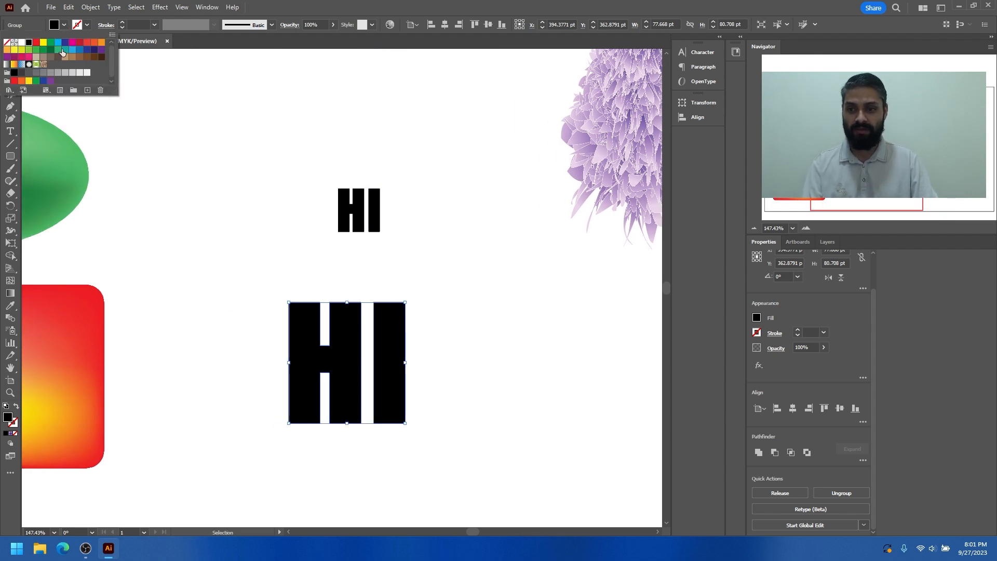
pyautogui.click(101, 41)
pyautogui.click(347, 349)
pyautogui.moveTo(337, 347)
pyautogui.mouseDown()
pyautogui.moveTo(345, 264)
pyautogui.moveTo(338, 330)
pyautogui.mouseUp()
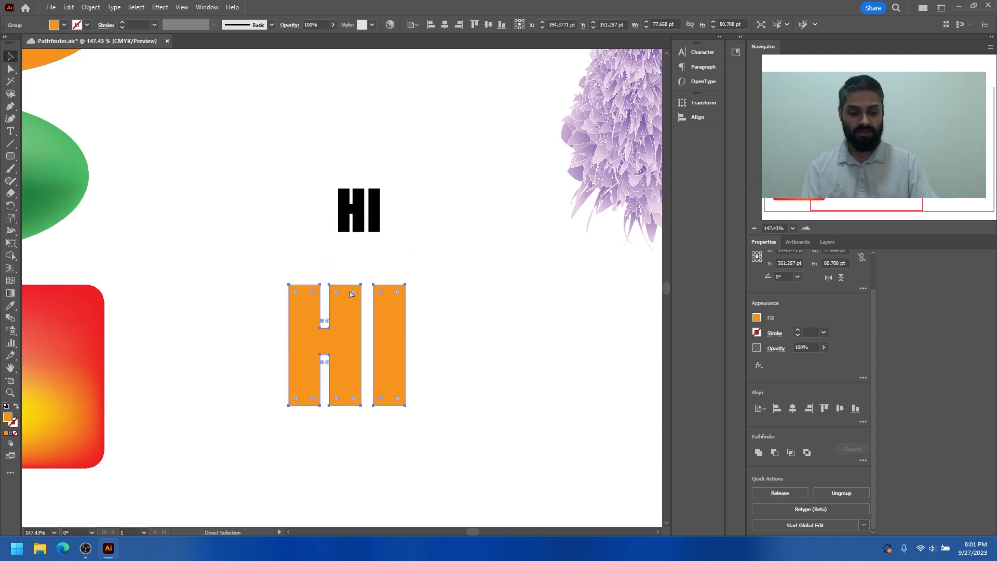
pyautogui.moveTo(349, 291); pyautogui.dragTo(351, 278)
pyautogui.click(358, 213)
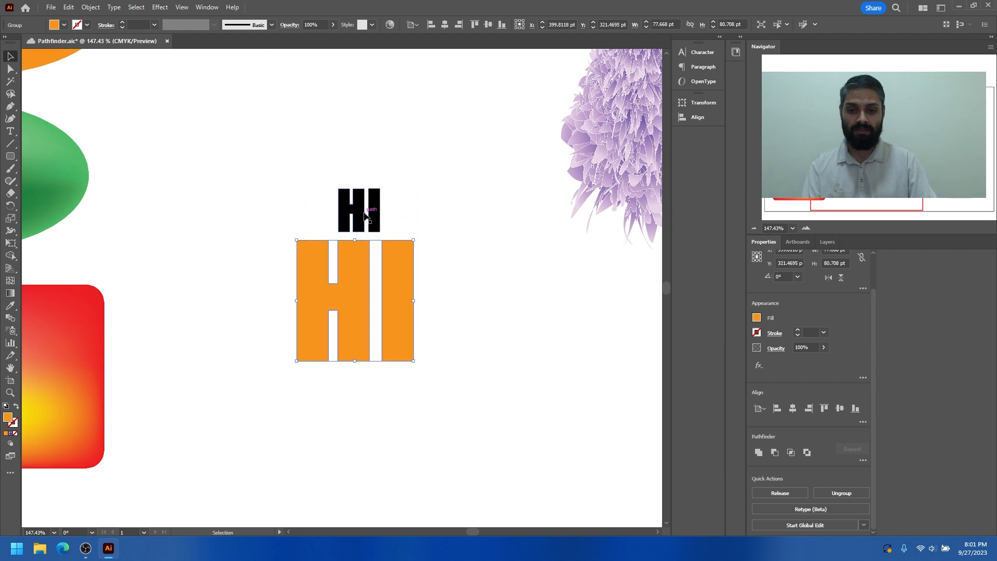
# Step: Review the layer order of the two HI groups and lower the orange HI slightly away from the black one
pyautogui.click(827, 240)
pyautogui.moveTo(375, 202); pyautogui.dragTo(467, 263)
pyautogui.hotkey('ctrl', 'z')
pyautogui.click(364, 271)
pyautogui.moveTo(348, 283); pyautogui.dragTo(348, 294)
pyautogui.click(356, 167)
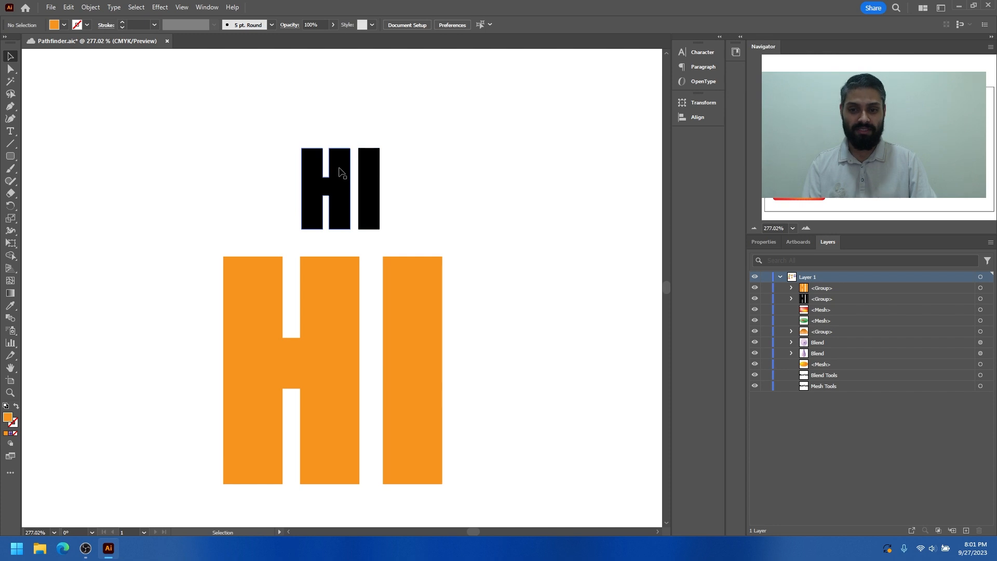
pyautogui.click(478, 175)
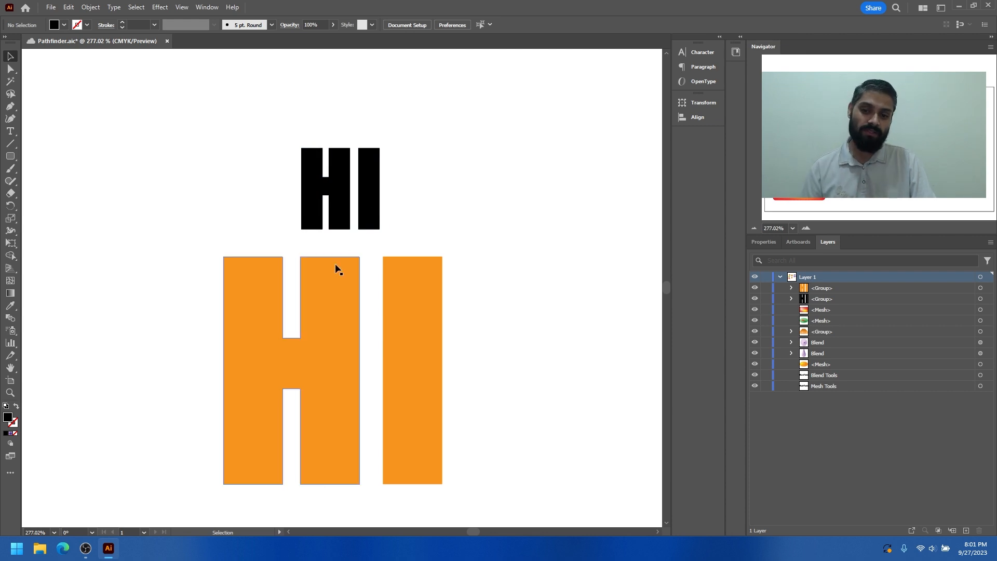
# Step: Blend the small black HI with the large orange HI using the Blend tool and open the blend's options
pyautogui.click(342, 173)
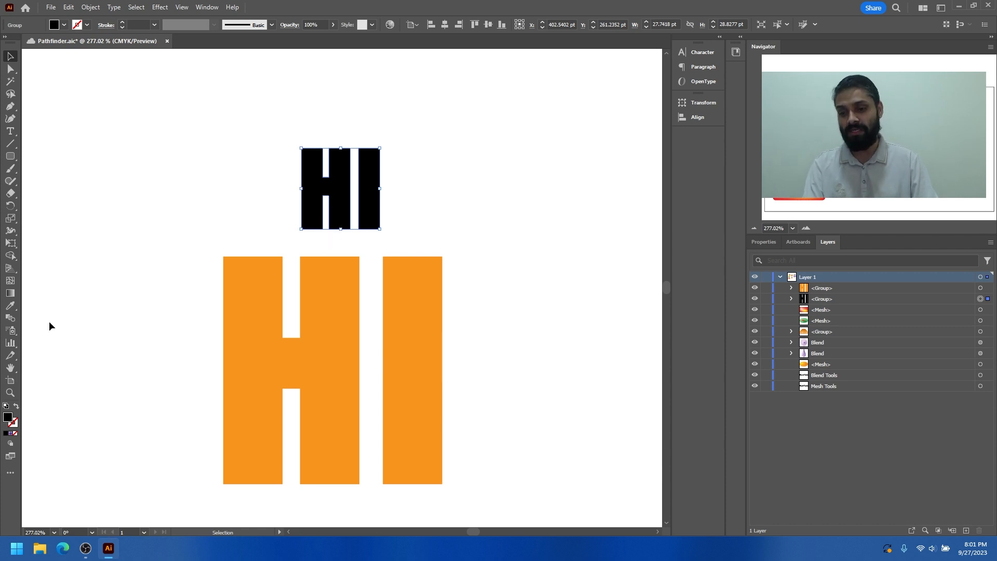
pyautogui.click(11, 322)
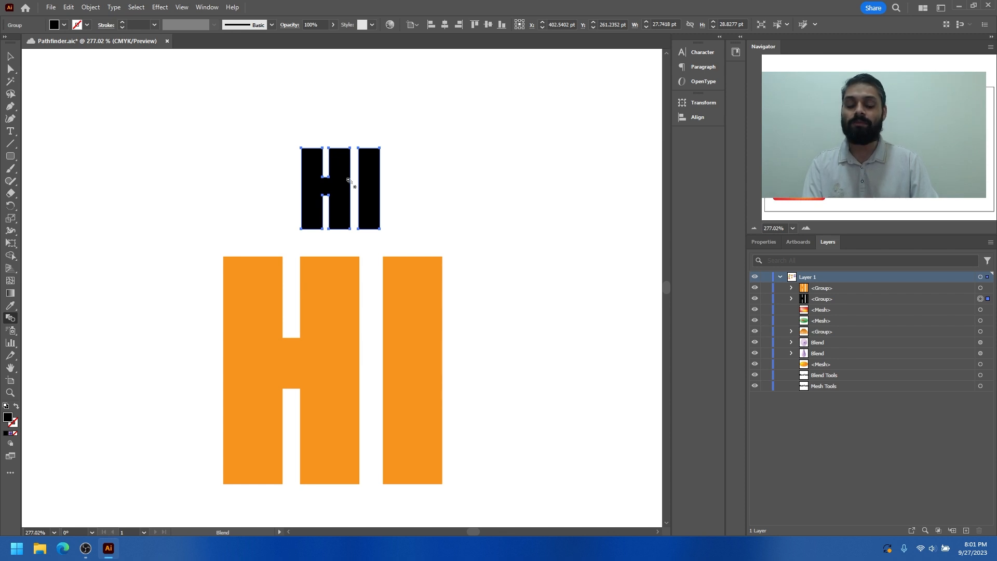
pyautogui.click(344, 281)
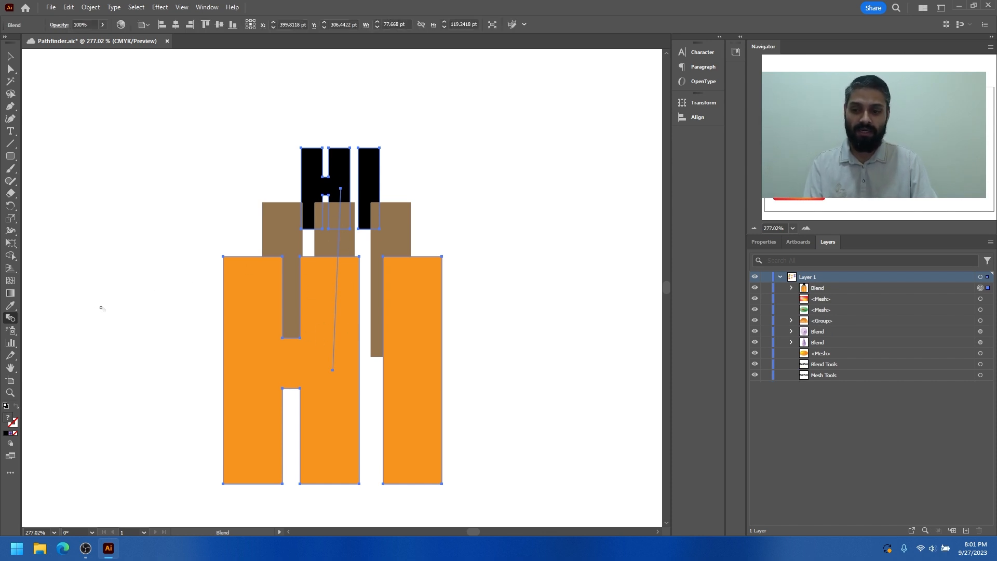
pyautogui.doubleClick(10, 320)
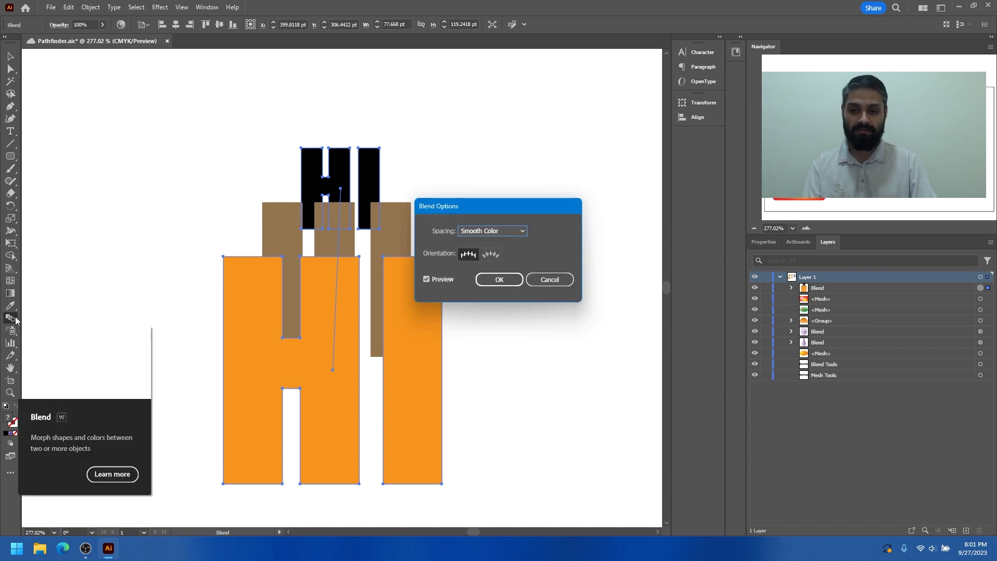
# Step: Set the HI blend's spacing to Specified Steps with 120 steps
pyautogui.click(502, 230)
pyautogui.click(494, 254)
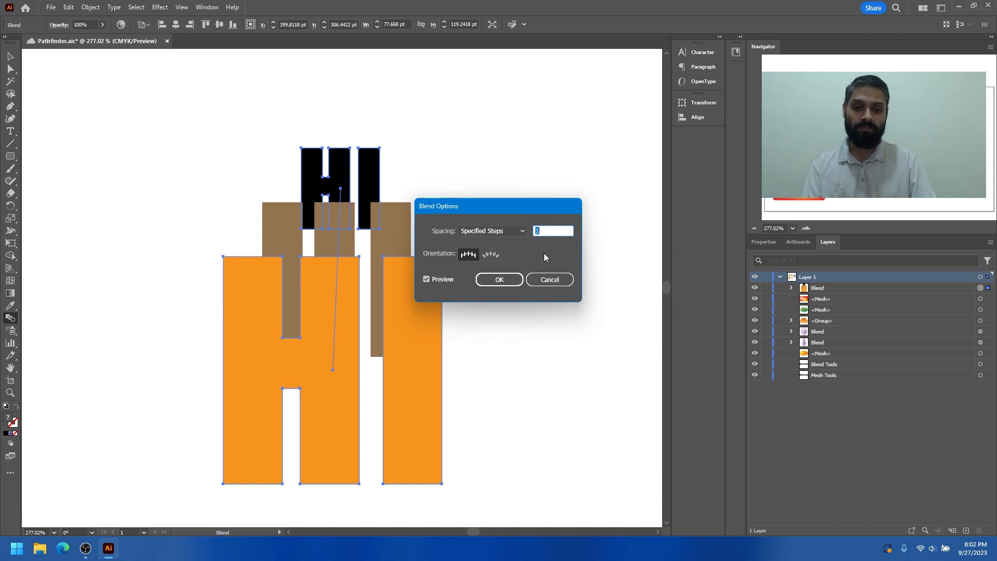
pyautogui.write('120')
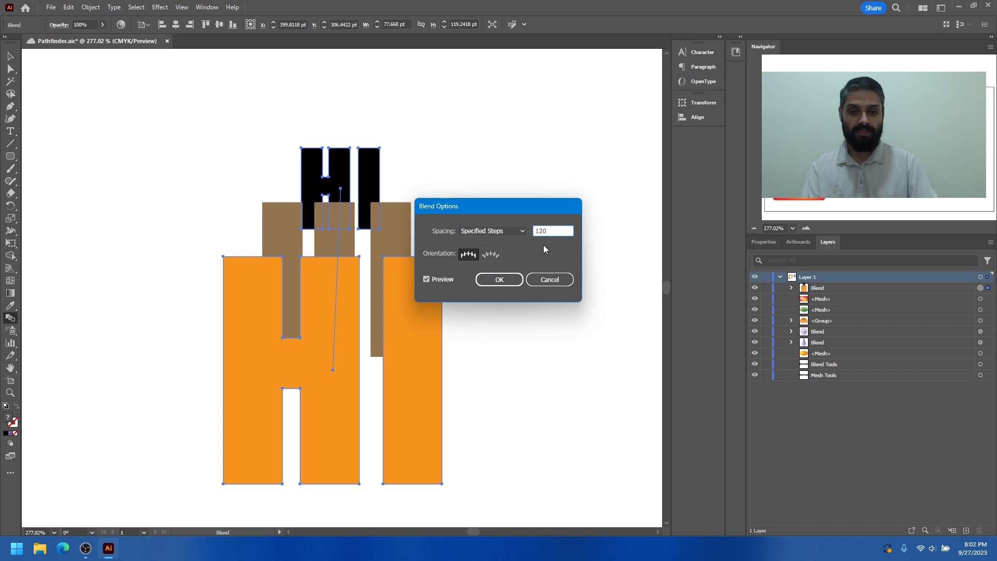
# Step: Preview the HI blend with 20 and with 30 specified steps
pyautogui.click(502, 231)
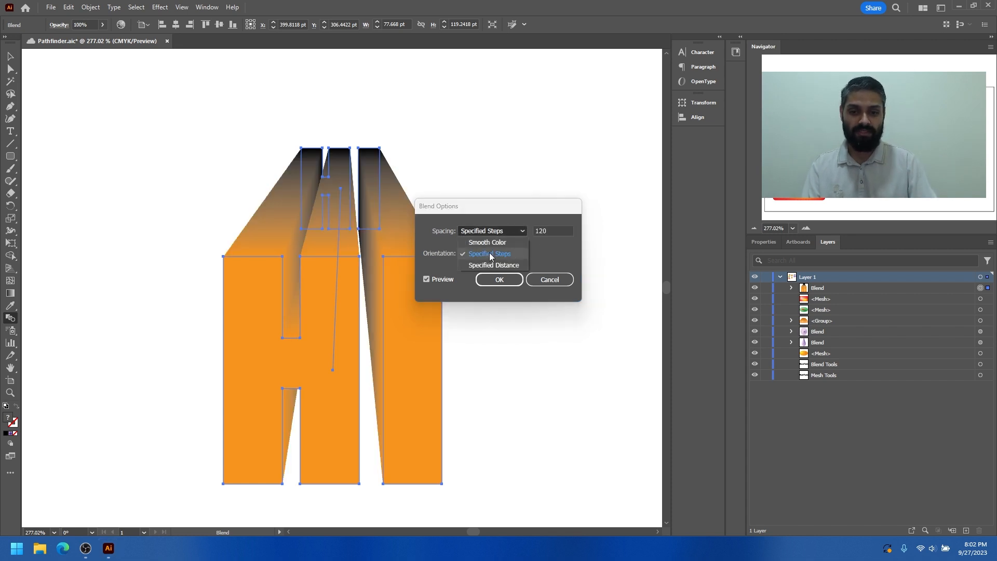
pyautogui.click(491, 254)
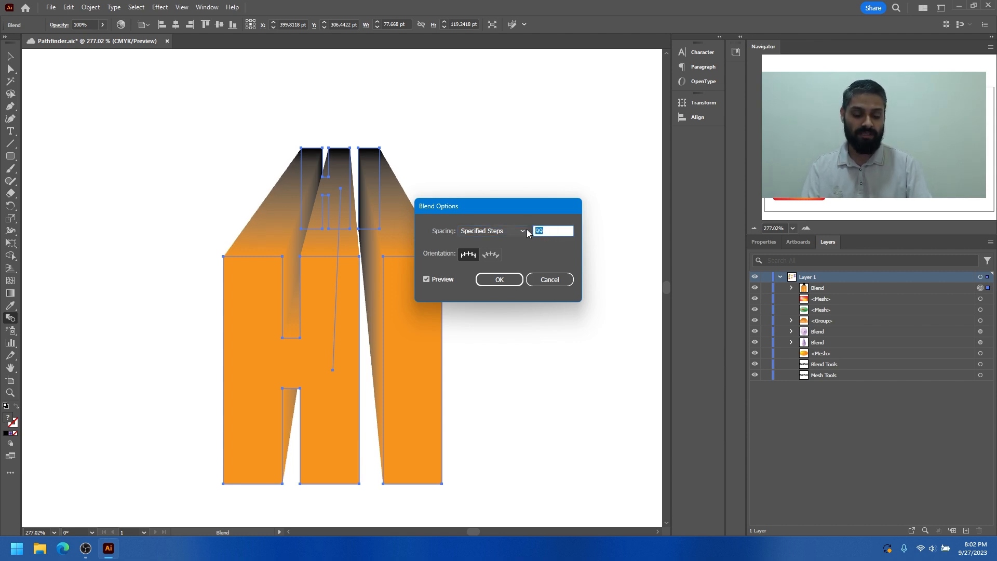
pyautogui.write('20')
pyautogui.press('Tab')
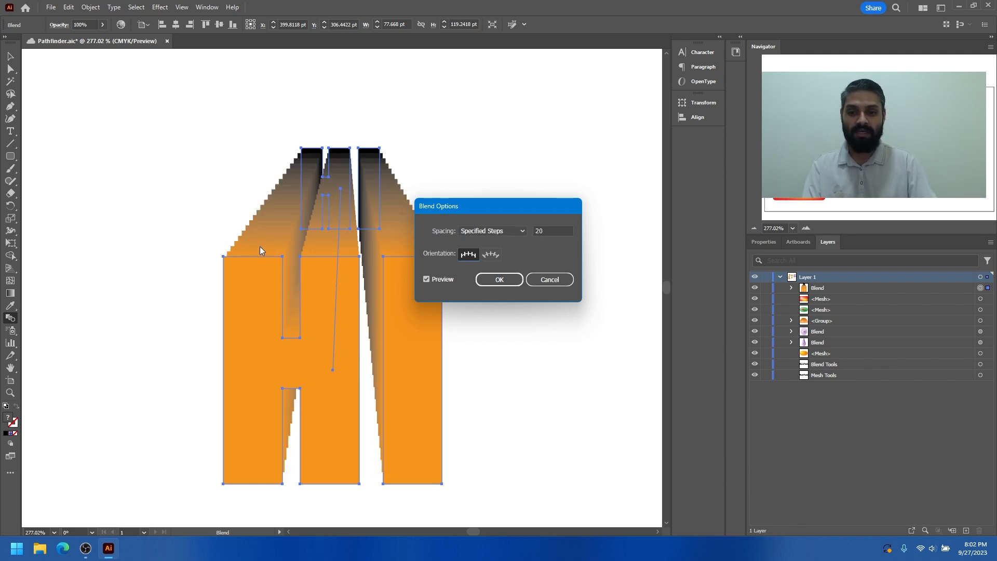
pyautogui.click(552, 230)
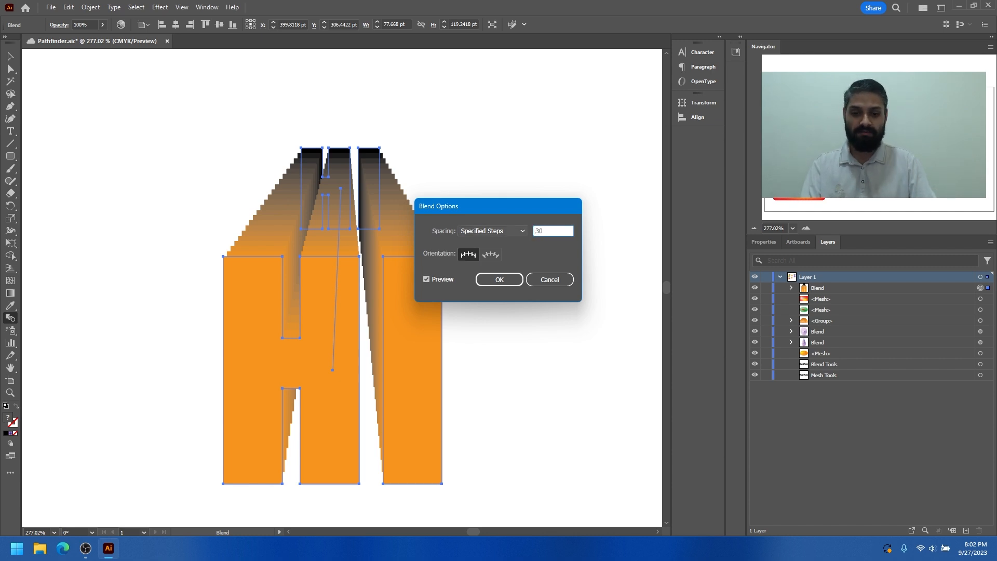
pyautogui.press('Tab')
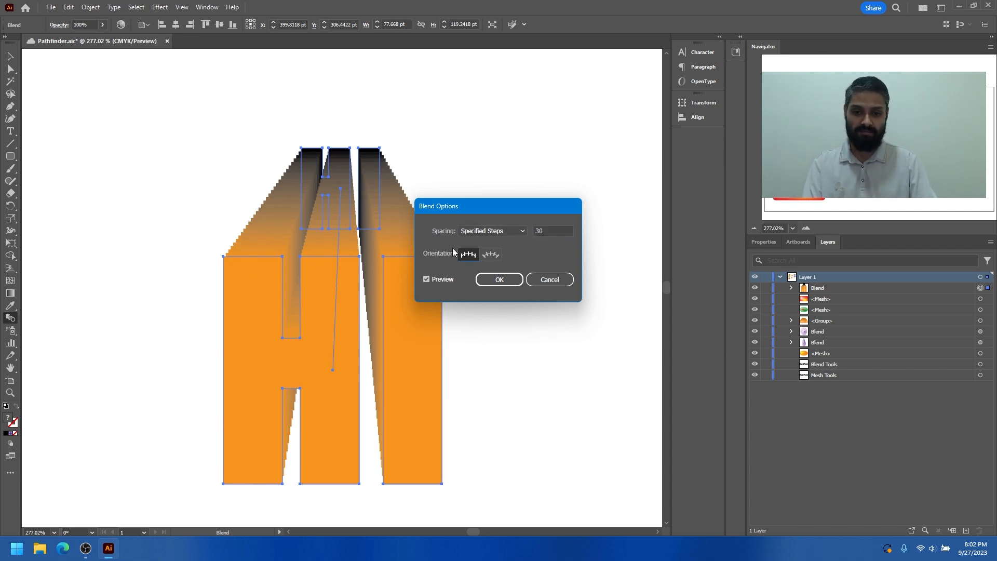
# Step: Try Smooth Color spacing on the HI blend and switch its orientation to path and back to page
pyautogui.click(522, 231)
pyautogui.click(491, 243)
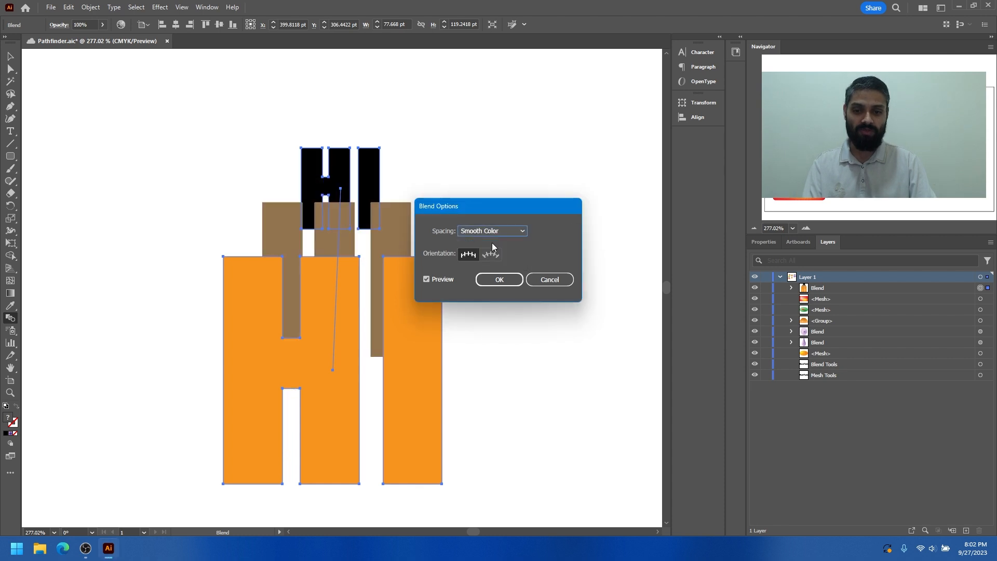
pyautogui.click(487, 254)
pyautogui.click(463, 257)
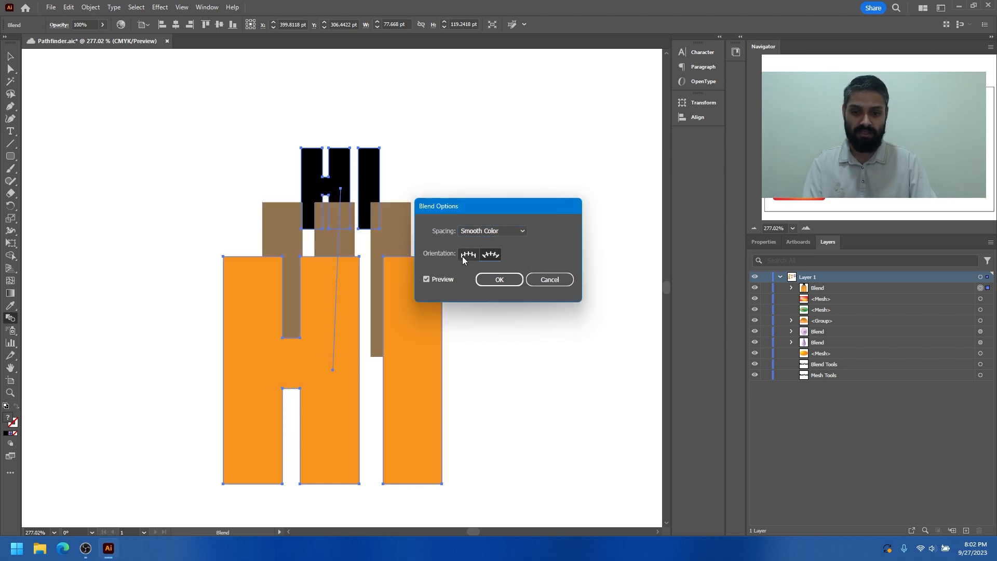
# Step: Apply Specified Steps spacing with 80 steps to the HI blend and deselect it
pyautogui.click(503, 231)
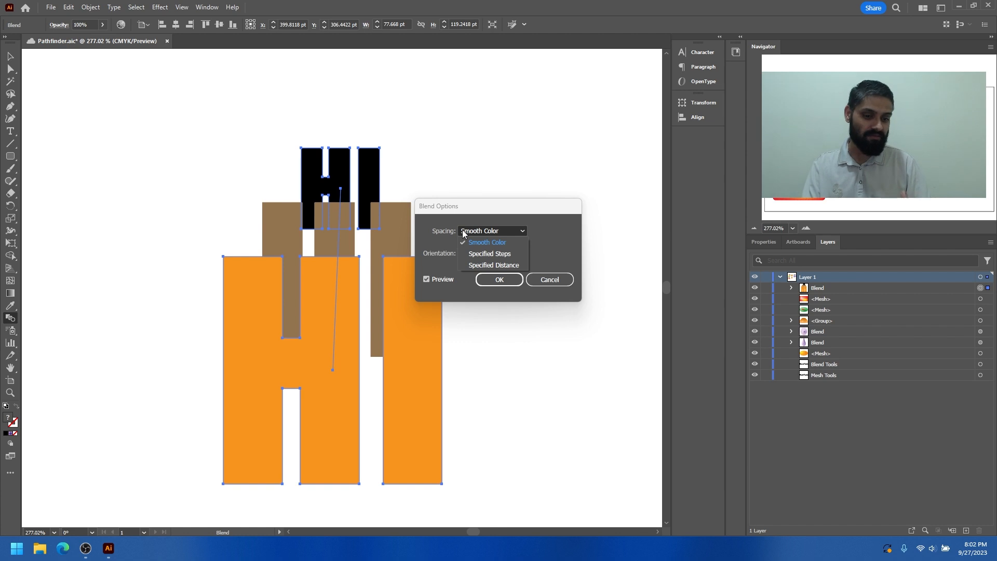
pyautogui.click(490, 254)
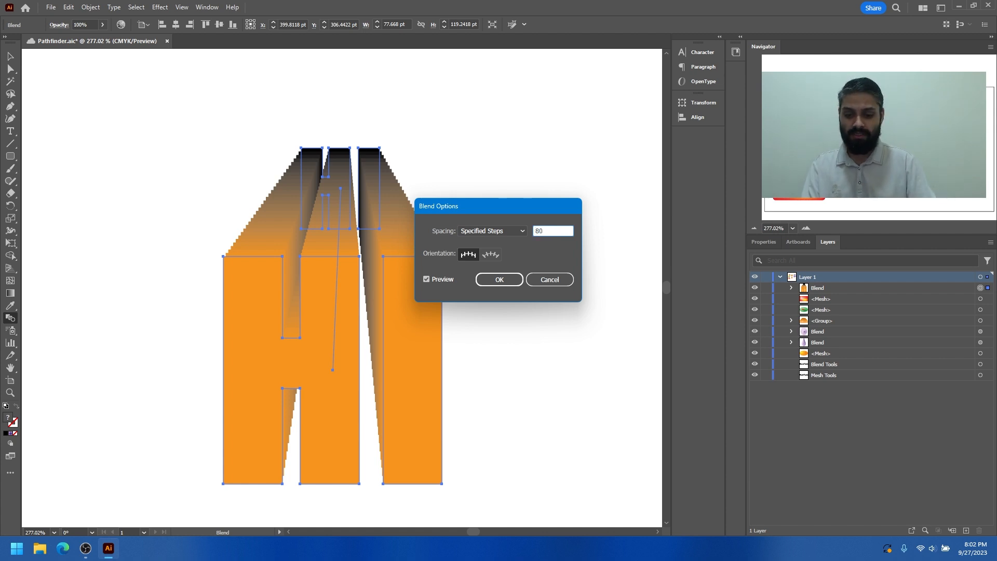
pyautogui.write('80')
pyautogui.press('Tab')
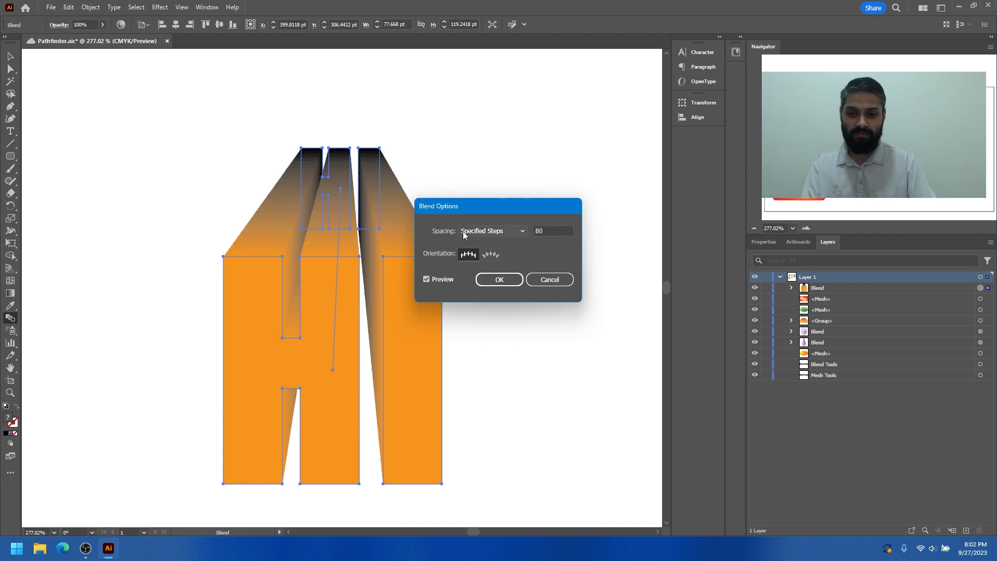
pyautogui.click(499, 280)
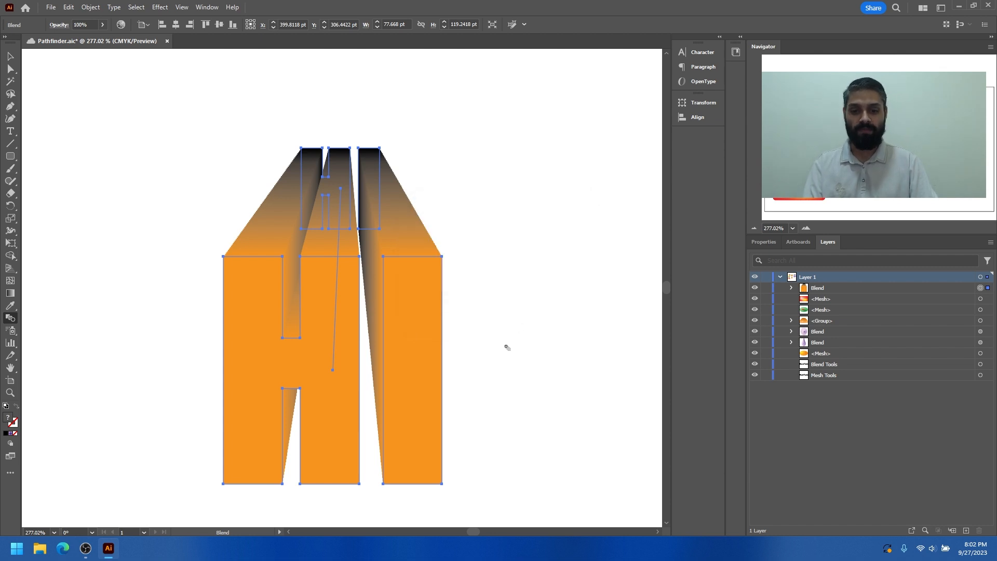
pyautogui.press('v')
pyautogui.click(480, 313)
# Step: Isolate the HI blend, shift the orange HI up and right, and place the black HI at its lower right
pyautogui.moveTo(416, 316)
pyautogui.mouseDown()
pyautogui.moveTo(366, 312)
pyautogui.moveTo(429, 305)
pyautogui.mouseUp()
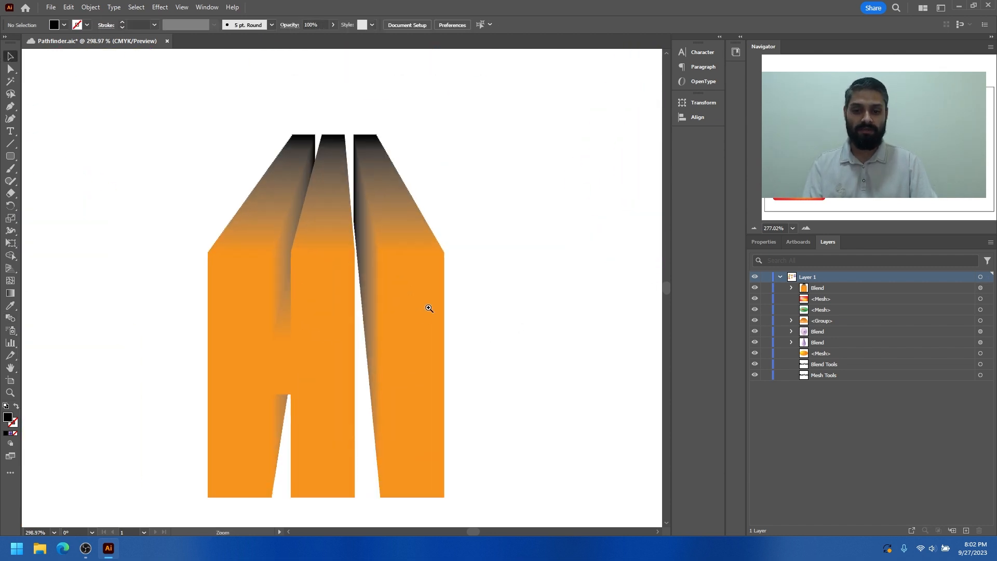
pyautogui.click(334, 149)
pyautogui.doubleClick(335, 148)
pyautogui.moveTo(359, 155); pyautogui.dragTo(283, 332)
pyautogui.moveTo(281, 326); pyautogui.dragTo(329, 210)
pyautogui.moveTo(308, 246); pyautogui.dragTo(394, 208)
pyautogui.moveTo(277, 239); pyautogui.dragTo(519, 385)
# Step: Paste a copy of the orange HI in place in front of the blend, outside isolation mode, with a white 1 pt stroke
pyautogui.click(454, 224)
pyautogui.moveTo(454, 195); pyautogui.dragTo(471, 209)
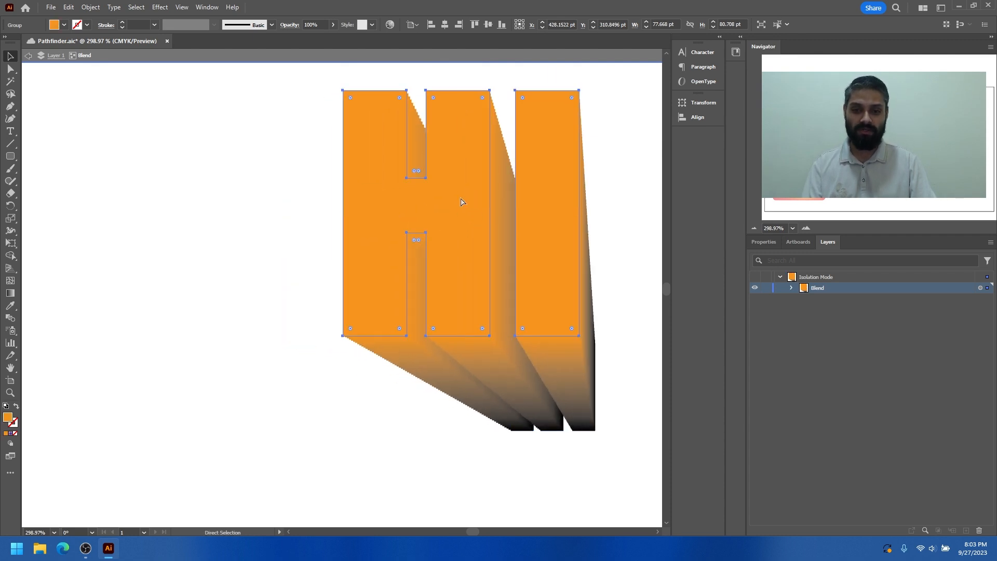
pyautogui.doubleClick(281, 226)
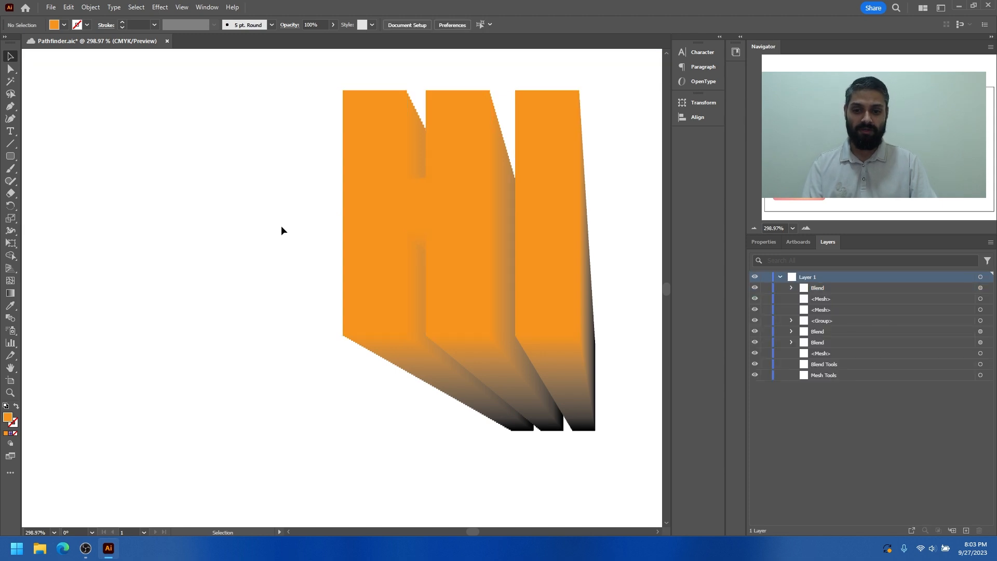
pyautogui.hotkey('ctrl', 'f')
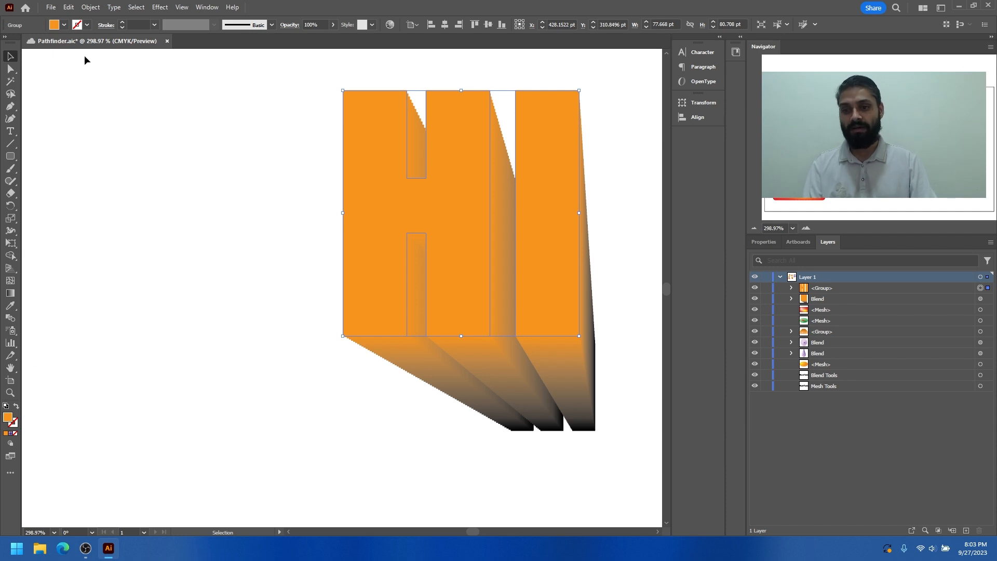
pyautogui.click(86, 25)
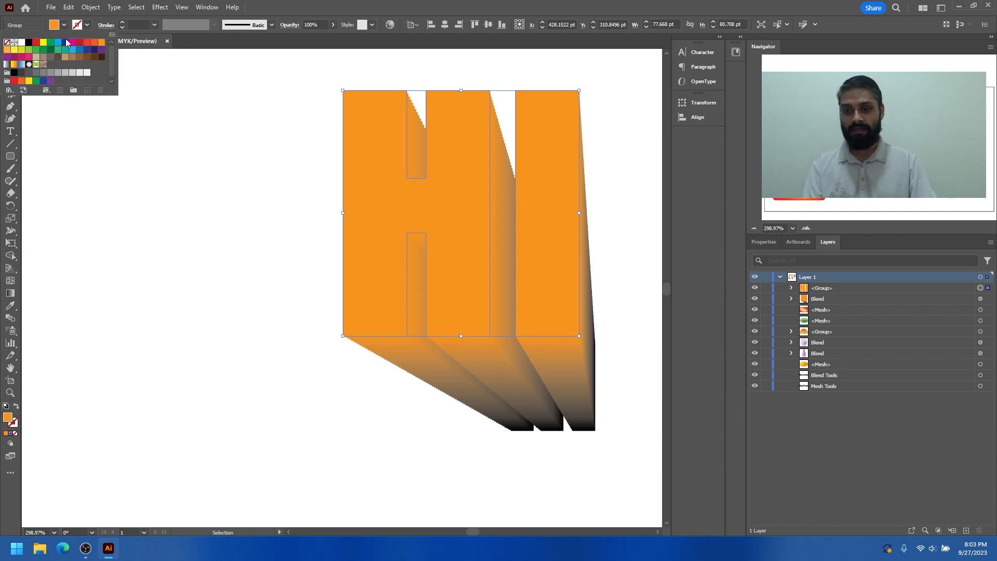
pyautogui.click(21, 43)
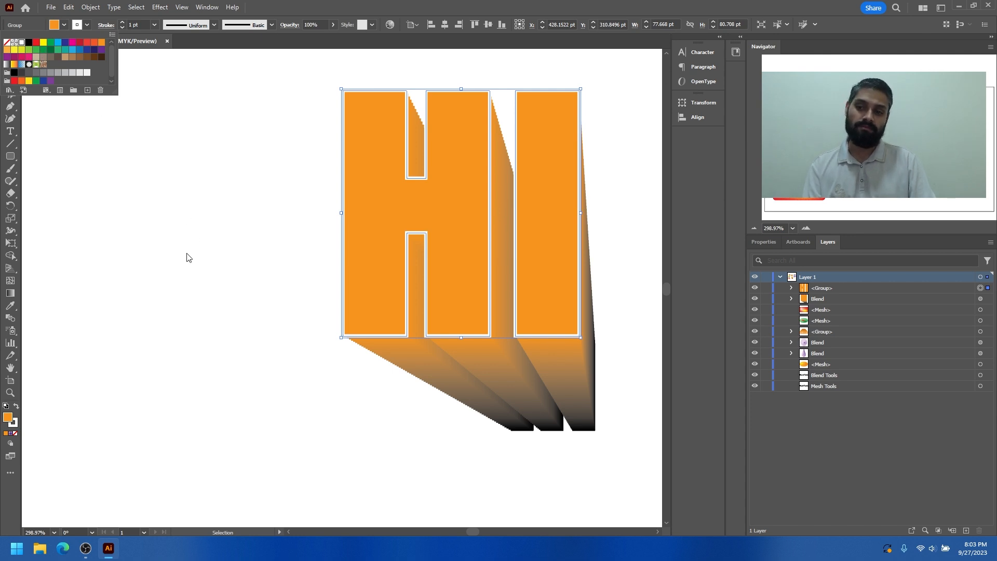
# Step: Isolate the HI blend and move its black HI to the lower left of the orange HI
pyautogui.click(207, 104)
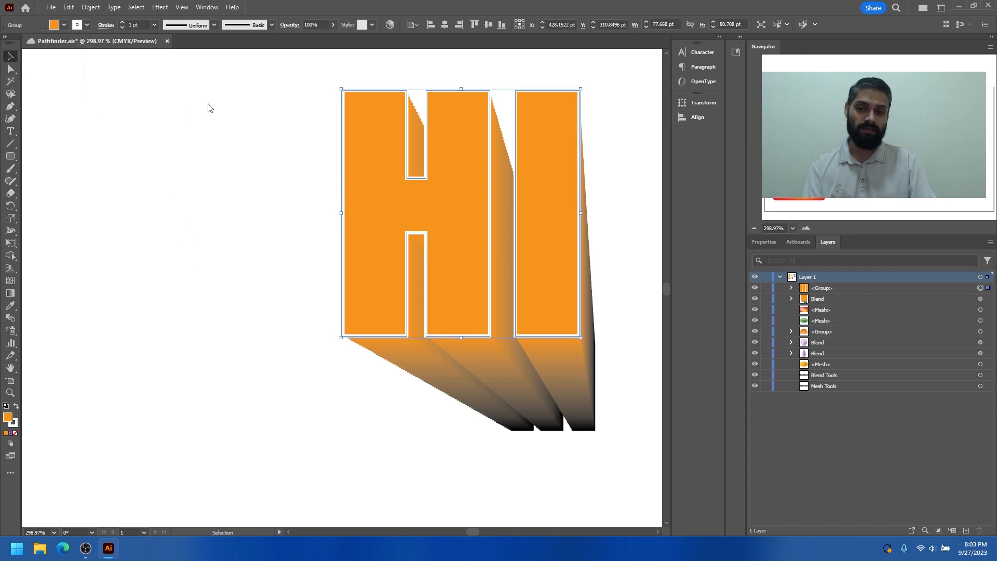
pyautogui.click(596, 219)
pyautogui.scroll(-3, 441, 208)
pyautogui.moveTo(511, 223); pyautogui.dragTo(412, 218)
pyautogui.scroll(1, 411, 223)
pyautogui.moveTo(407, 301); pyautogui.dragTo(395, 296)
pyautogui.click(408, 359)
pyautogui.doubleClick(408, 358)
pyautogui.moveTo(321, 296); pyautogui.dragTo(214, 301)
pyautogui.doubleClick(357, 410)
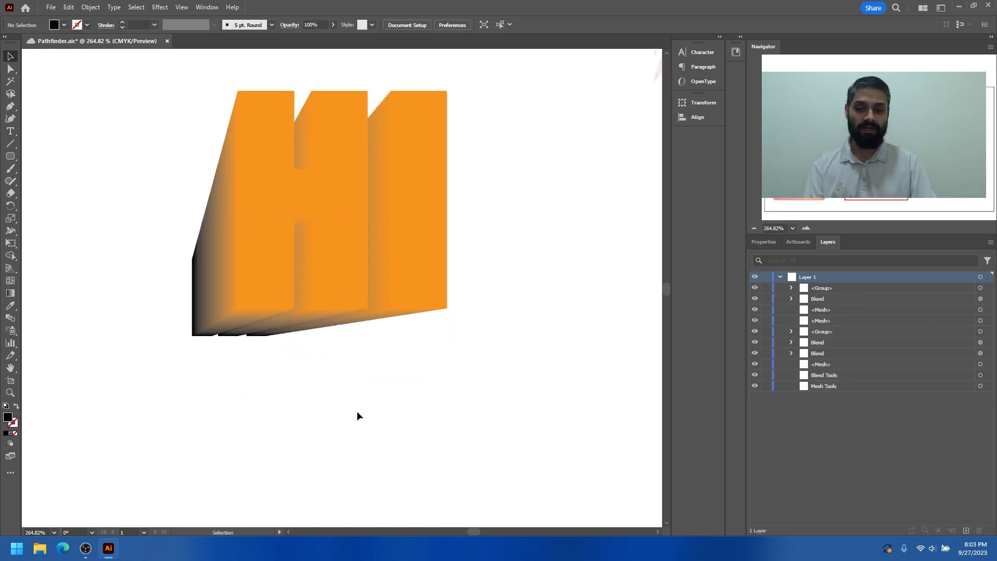
# Step: Examine the outlined HI extrusion alongside the HELLO text and the purple flower blends
pyautogui.moveTo(390, 310); pyautogui.dragTo(323, 317)
pyautogui.moveTo(379, 350); pyautogui.dragTo(186, 202)
pyautogui.moveTo(331, 259); pyautogui.dragTo(295, 244)
pyautogui.click(401, 290)
pyautogui.moveTo(461, 275); pyautogui.dragTo(363, 277)
pyautogui.moveTo(453, 211); pyautogui.dragTo(306, 289)
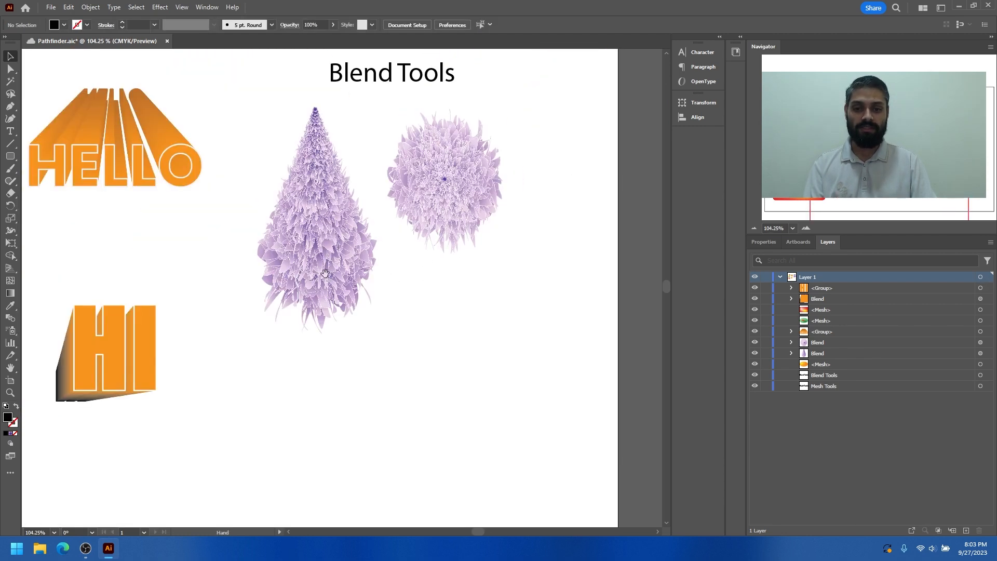
pyautogui.scroll(5, 442, 211)
pyautogui.scroll(-3, 446, 182)
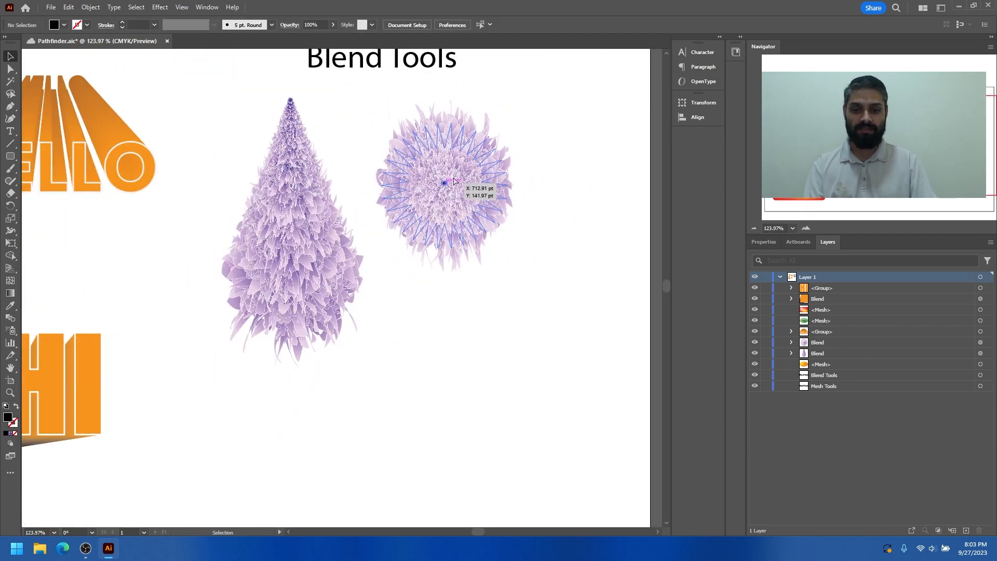
# Step: Move the round flower blend up and right and the cone-shaped flower blend left to clear space beneath the Blend Tools title
pyautogui.moveTo(454, 179); pyautogui.dragTo(557, 130)
pyautogui.moveTo(293, 237); pyautogui.dragTo(255, 192)
pyautogui.moveTo(334, 200); pyautogui.dragTo(285, 206)
pyautogui.moveTo(287, 219); pyautogui.dragTo(291, 254)
pyautogui.moveTo(291, 255); pyautogui.dragTo(279, 227)
pyautogui.moveTo(496, 201); pyautogui.dragTo(505, 165)
pyautogui.click(426, 312)
pyautogui.scroll(-2, 423, 291)
# Step: Create a star with radius 1 of 30 pt, radius 2 of 50 pt and 30 points in the empty space
pyautogui.moveTo(6, 155); pyautogui.dragTo(47, 192)
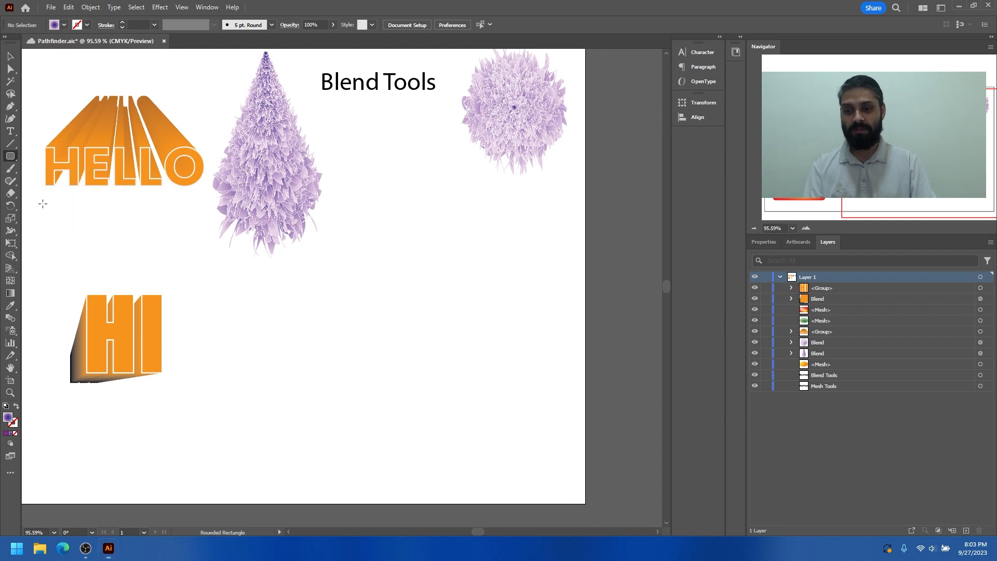
pyautogui.click(400, 232)
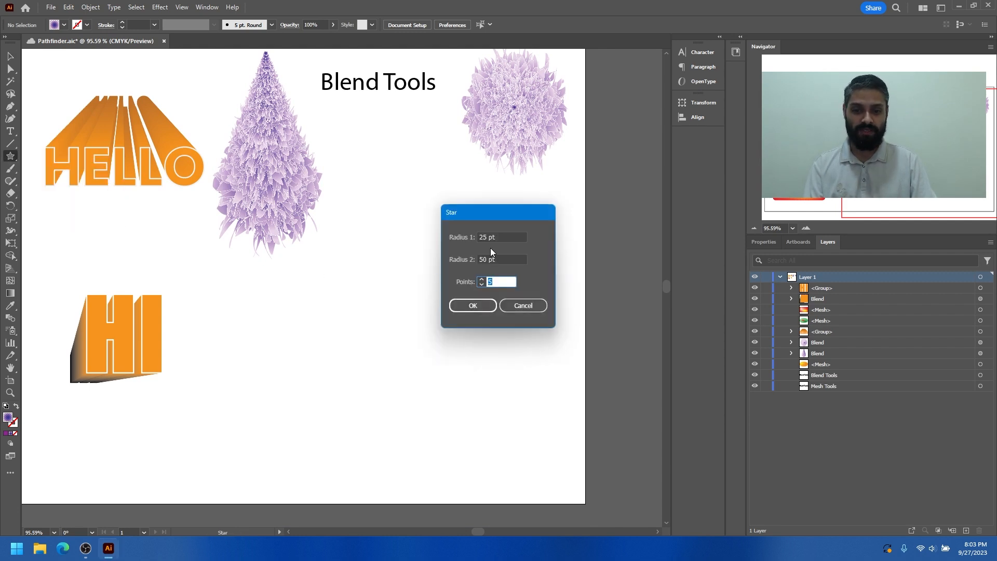
pyautogui.click(507, 237)
pyautogui.write('3')
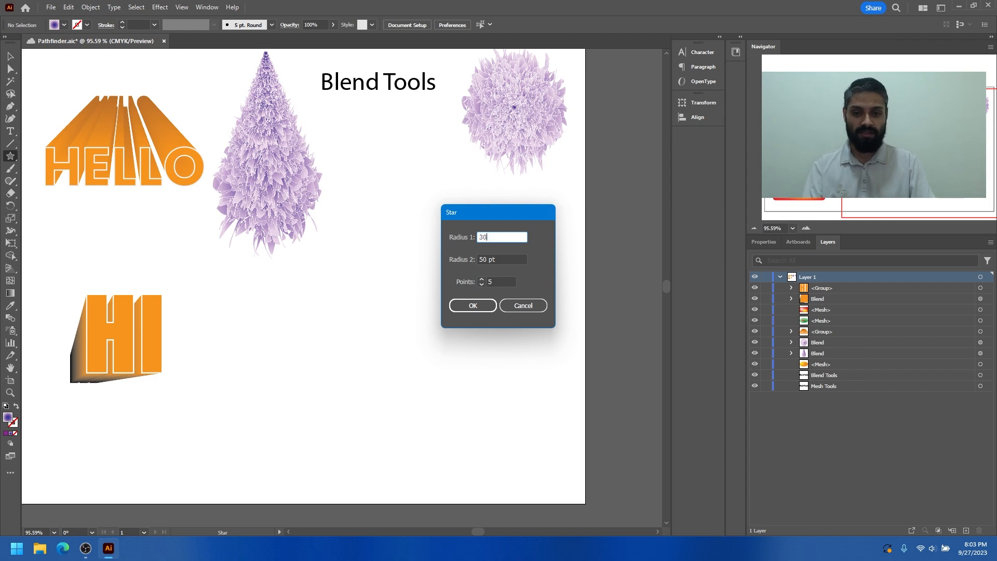
pyautogui.write('0')
pyautogui.press('Tab')
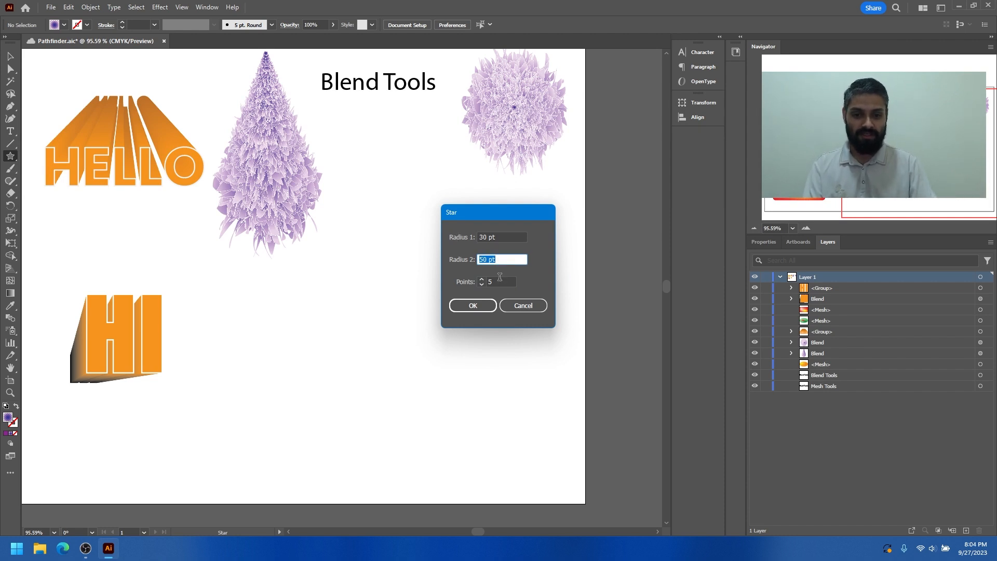
pyautogui.press('Tab')
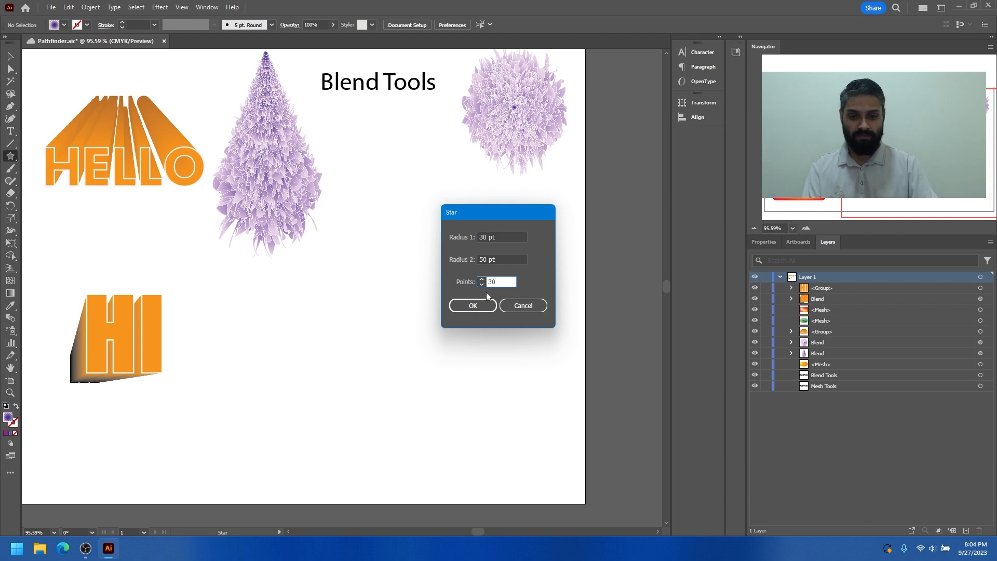
pyautogui.click(473, 306)
# Step: Set the outer purple stop of the star's radial gradient to 0% opacity
pyautogui.press('v')
pyautogui.moveTo(400, 216); pyautogui.dragTo(582, 271)
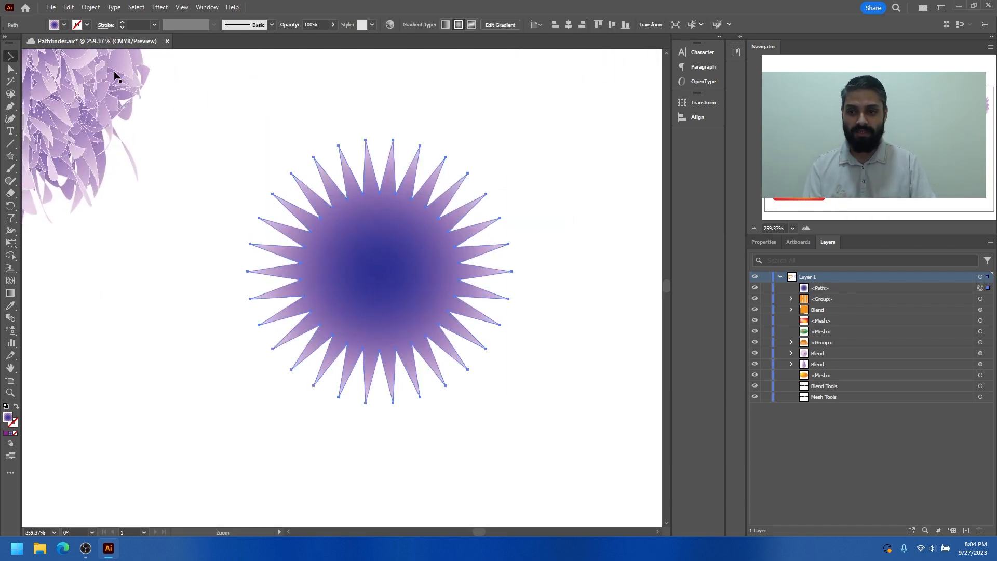
pyautogui.click(65, 24)
pyautogui.click(379, 247)
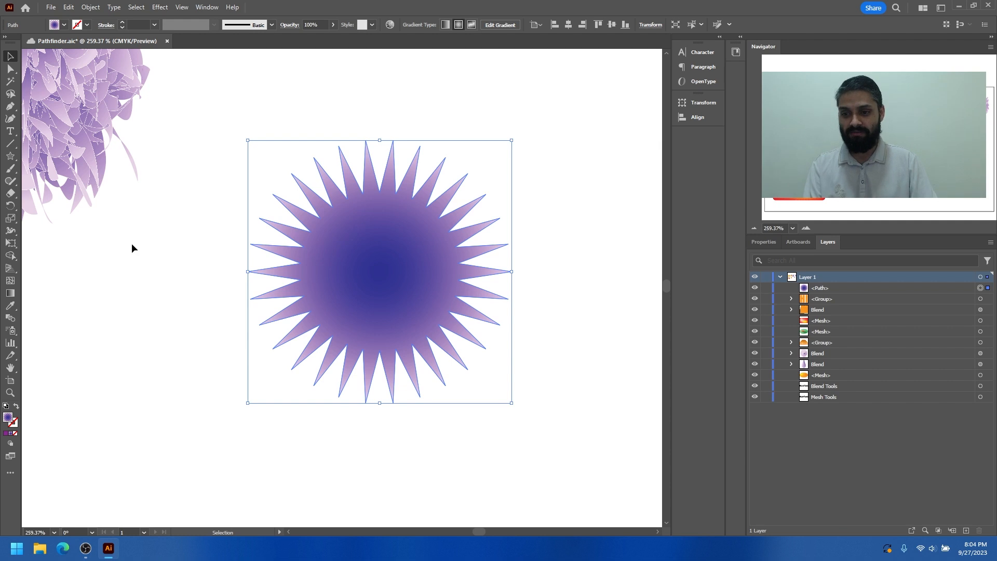
pyautogui.click(10, 293)
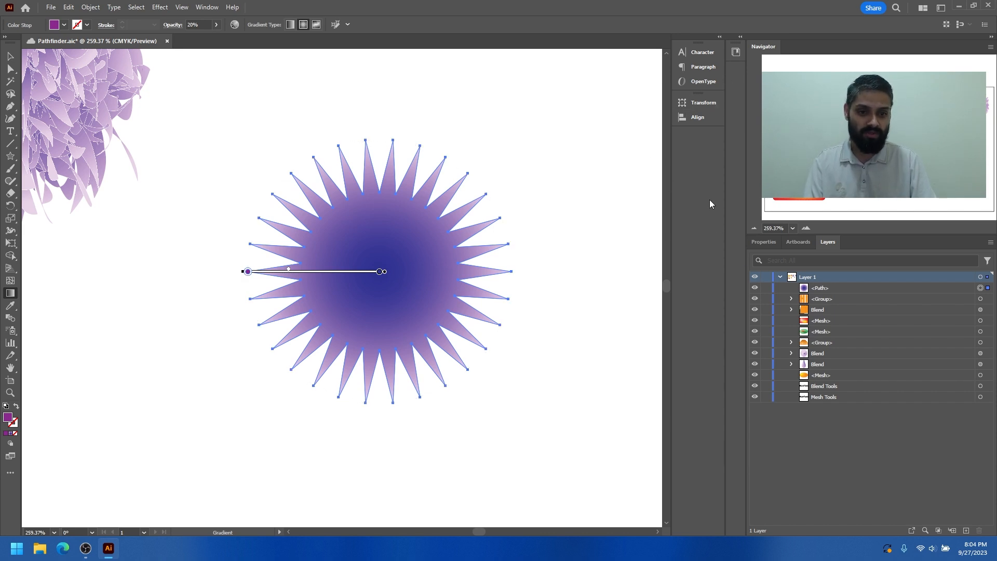
pyautogui.click(209, 6)
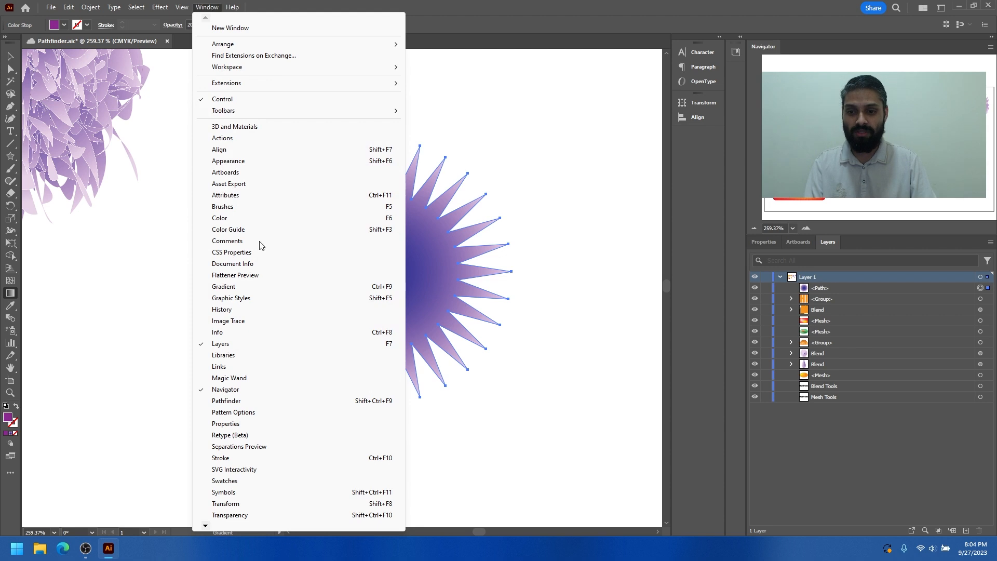
pyautogui.click(244, 286)
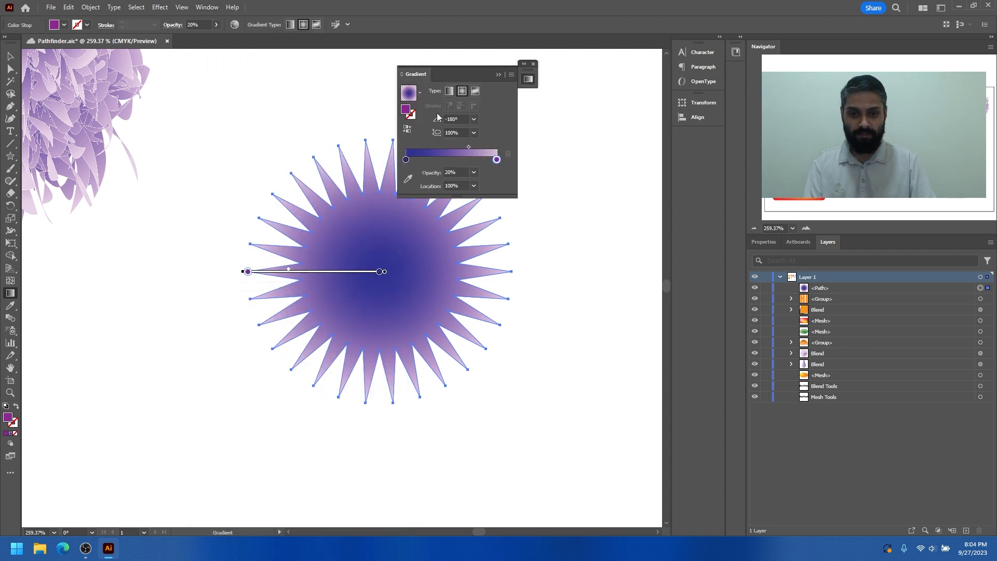
pyautogui.moveTo(472, 77); pyautogui.dragTo(615, 124)
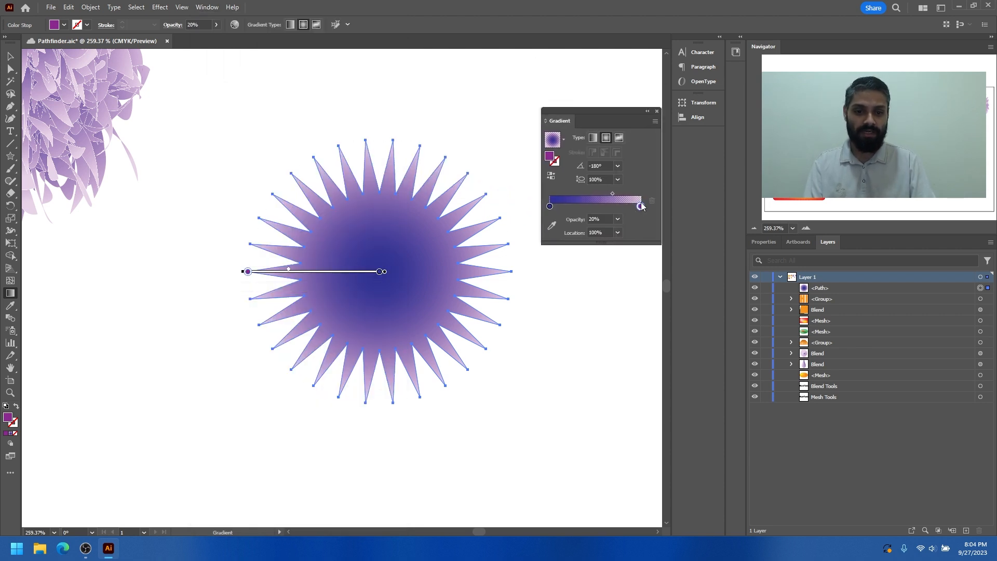
pyautogui.click(618, 219)
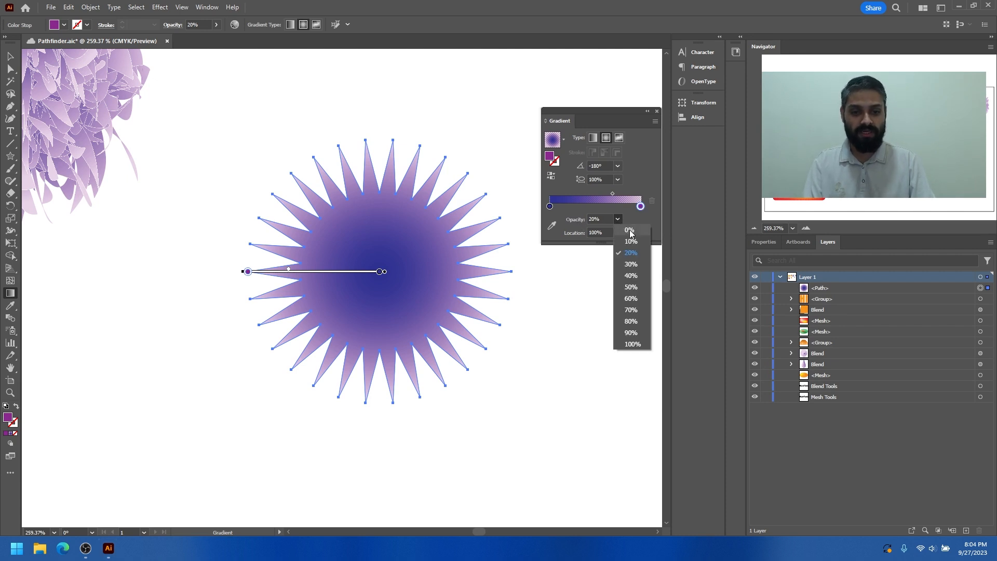
pyautogui.click(630, 231)
# Step: Shift the midpoint of the star's gradient outward to about 77% and collapse the gradient settings
pyautogui.click(551, 207)
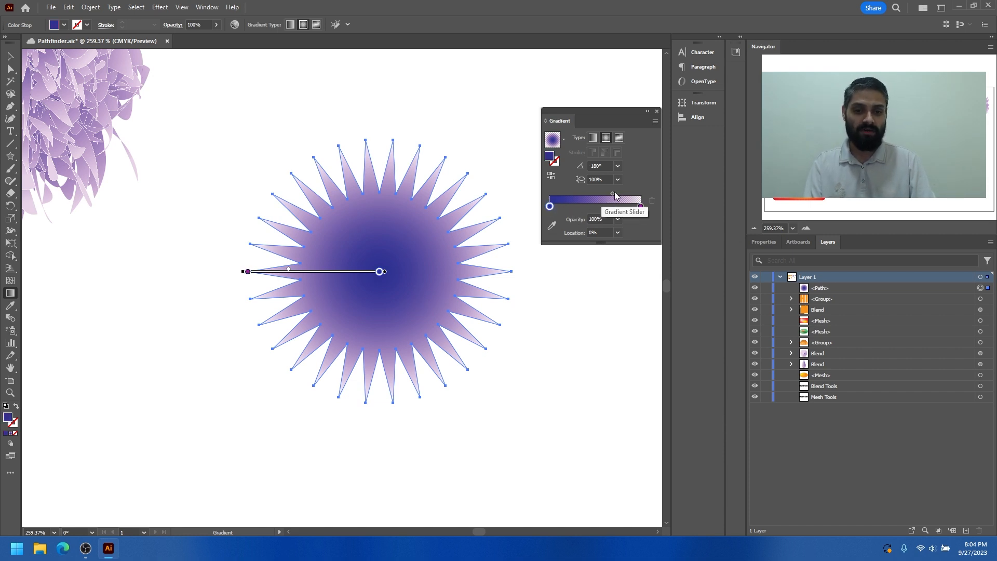
pyautogui.moveTo(613, 193); pyautogui.dragTo(620, 194)
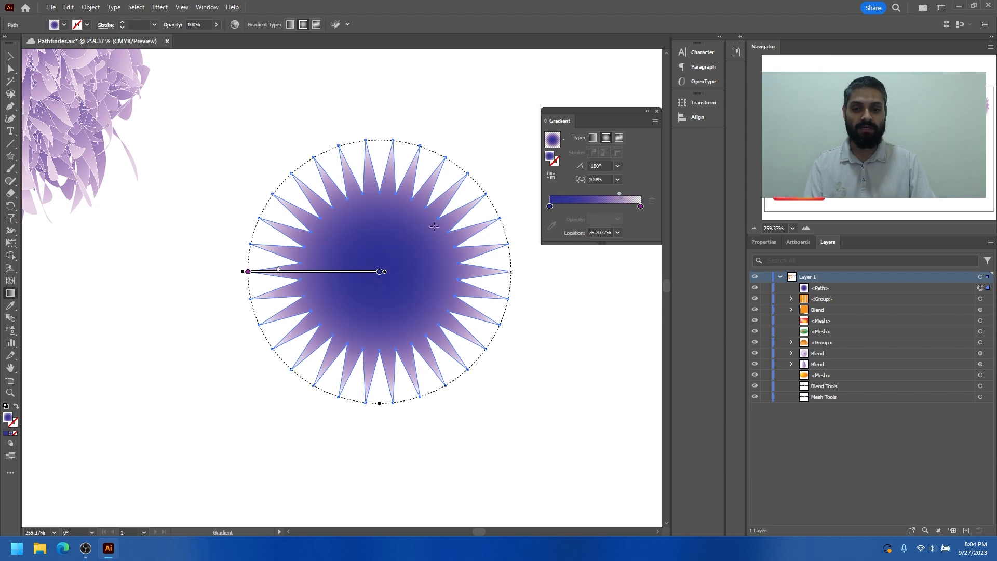
pyautogui.click(648, 112)
# Step: Paste a copy of the gradient star in place in front, then try moving it and undo the move
pyautogui.press('v')
pyautogui.click(492, 229)
pyautogui.click(401, 242)
pyautogui.press('a')
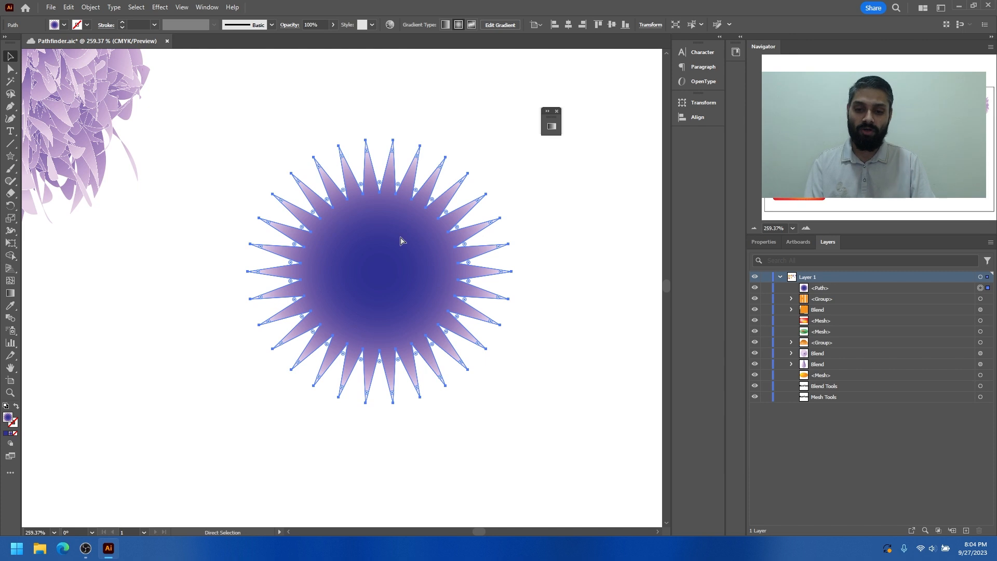
pyautogui.press('v')
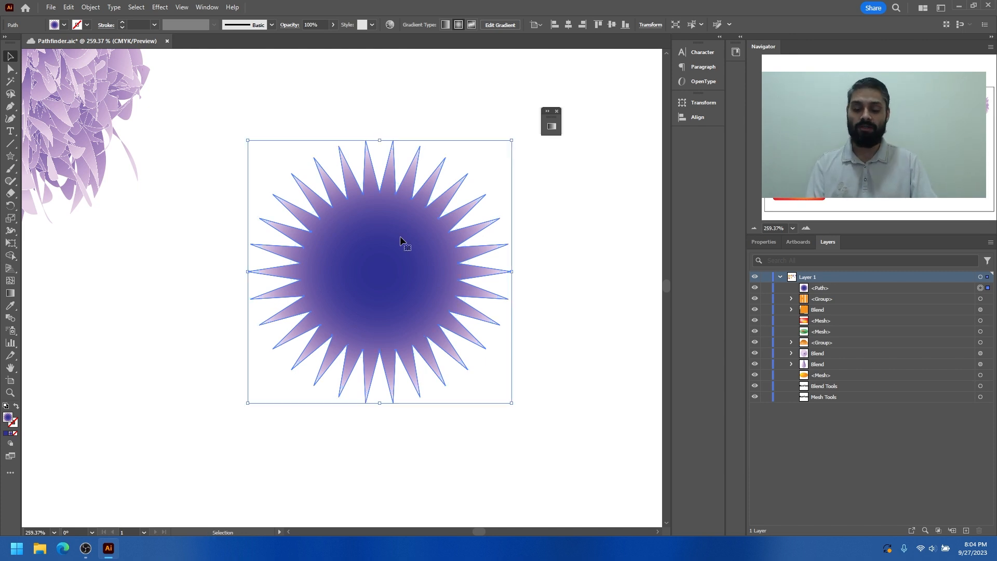
pyautogui.press('a')
pyautogui.press('v')
pyautogui.press('a')
pyautogui.hotkey('ctrl', 'f')
pyautogui.moveTo(385, 279); pyautogui.dragTo(528, 303)
pyautogui.hotkey('ctrl', 'z')
# Step: Scale the front star down about its centre to a small star inside the large star's core
pyautogui.moveTo(434, 298); pyautogui.dragTo(458, 264)
pyautogui.moveTo(512, 140); pyautogui.dragTo(414, 226)
pyautogui.moveTo(399, 266)
pyautogui.mouseDown()
pyautogui.moveTo(417, 260)
pyautogui.moveTo(399, 266)
pyautogui.mouseUp()
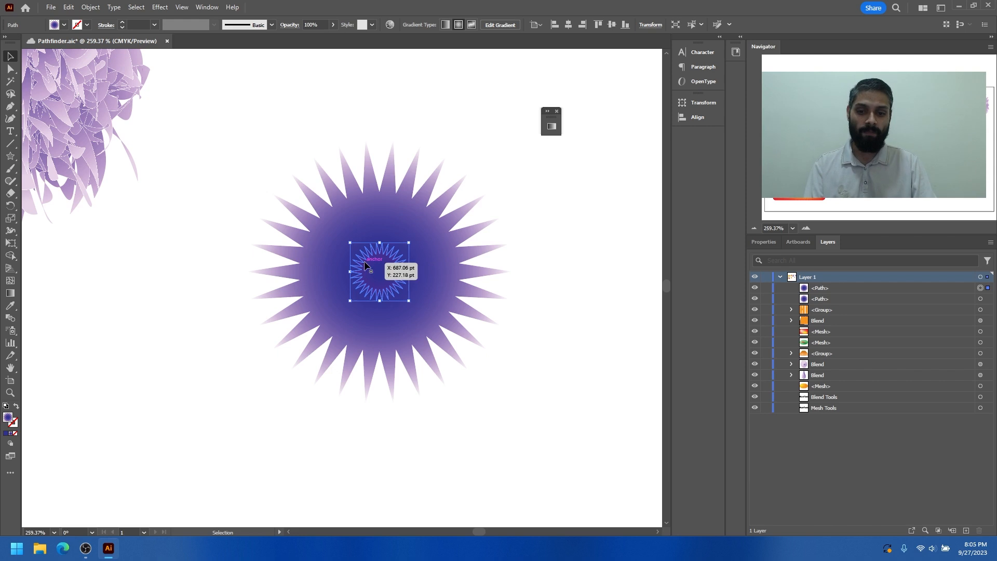
# Step: Blend the small central star with the large star using the Blend tool
pyautogui.click(10, 320)
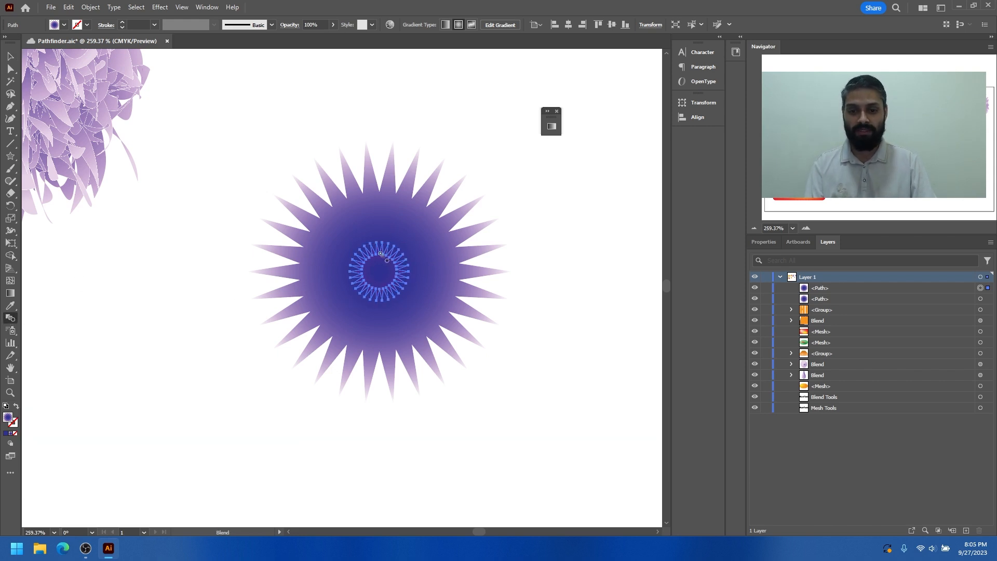
pyautogui.click(374, 270)
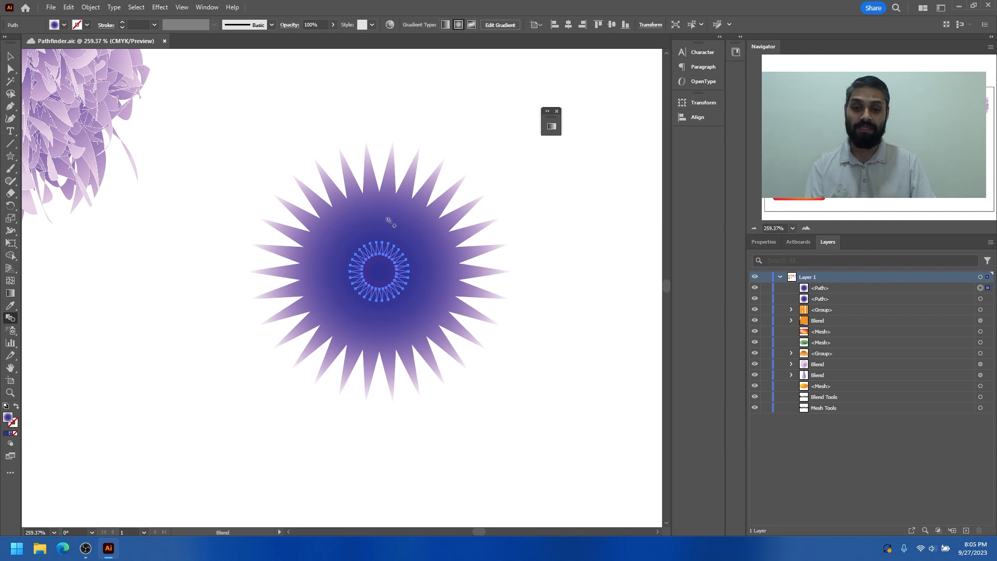
pyautogui.click(388, 220)
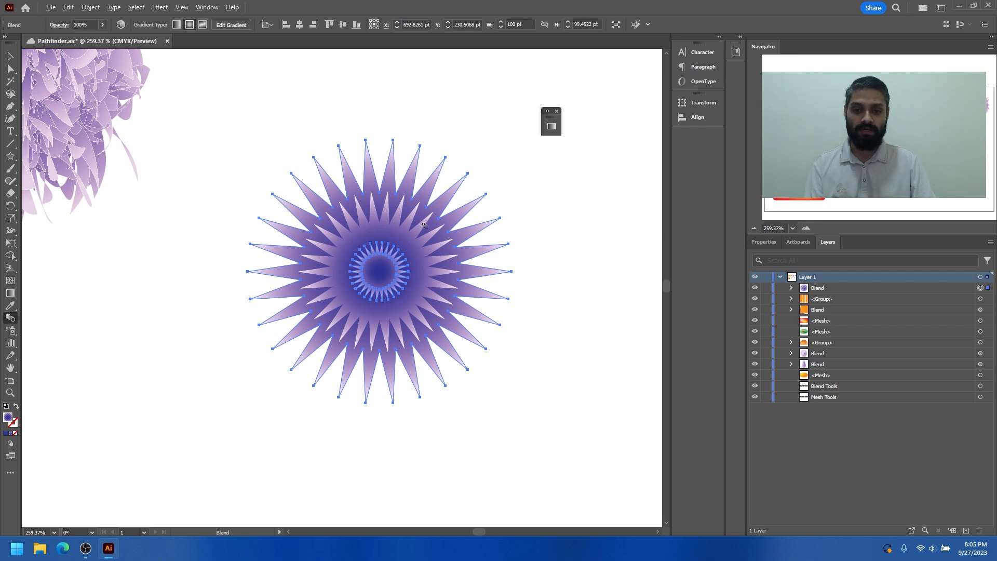
# Step: Change the star blend's spacing to Specified Steps with 50 steps
pyautogui.press('Return')
pyautogui.moveTo(497, 210); pyautogui.dragTo(550, 172)
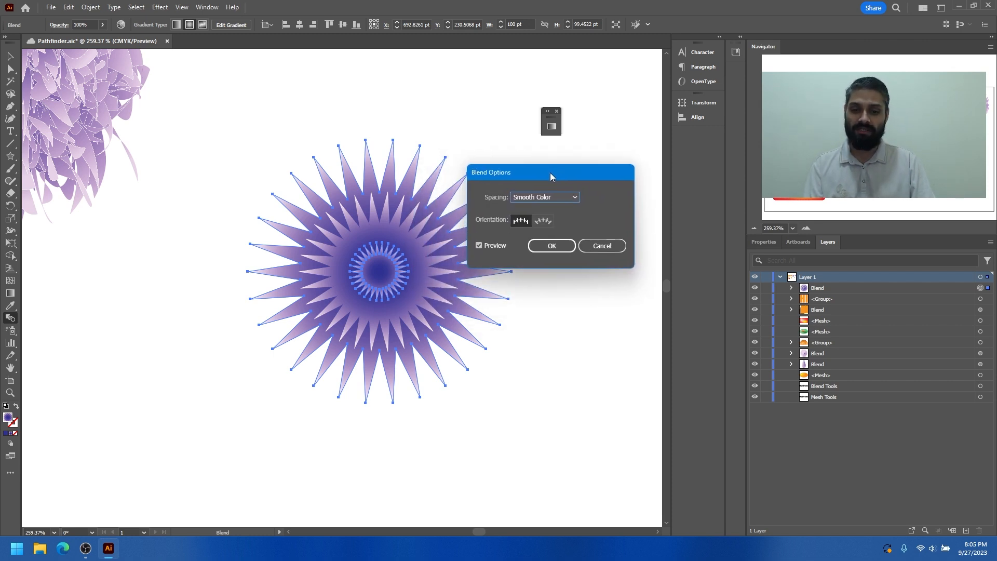
pyautogui.click(550, 202)
pyautogui.click(541, 221)
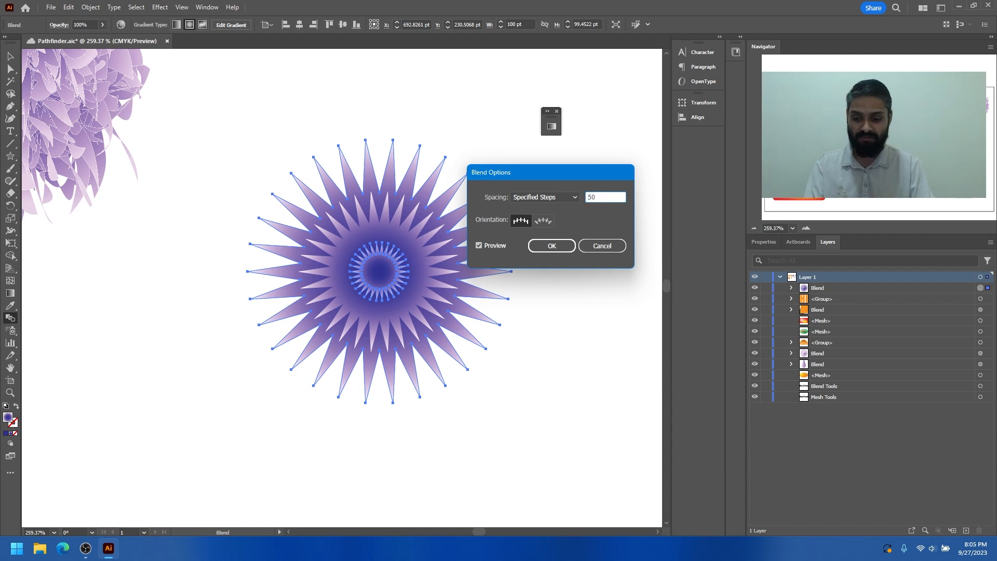
pyautogui.press('Tab')
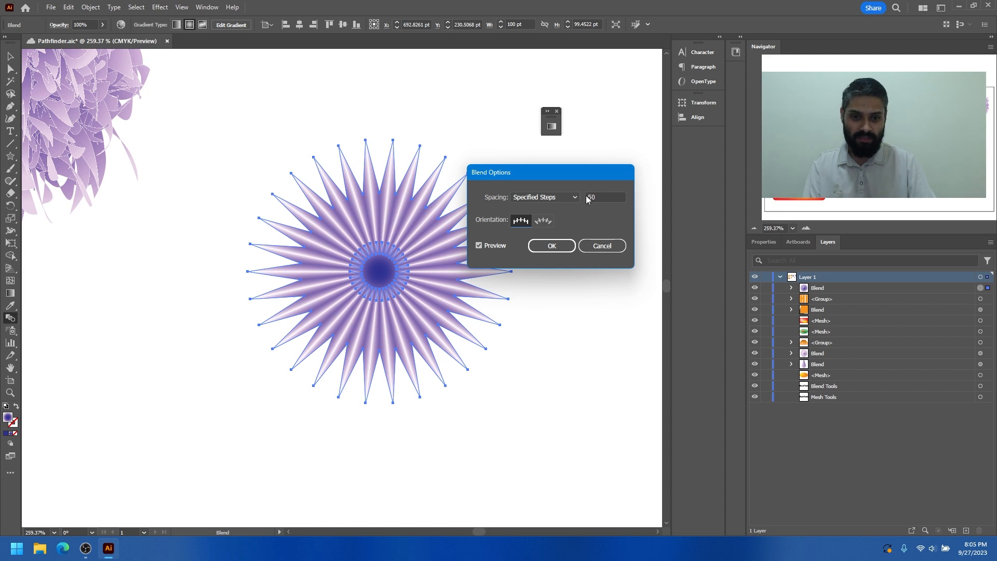
pyautogui.click(550, 247)
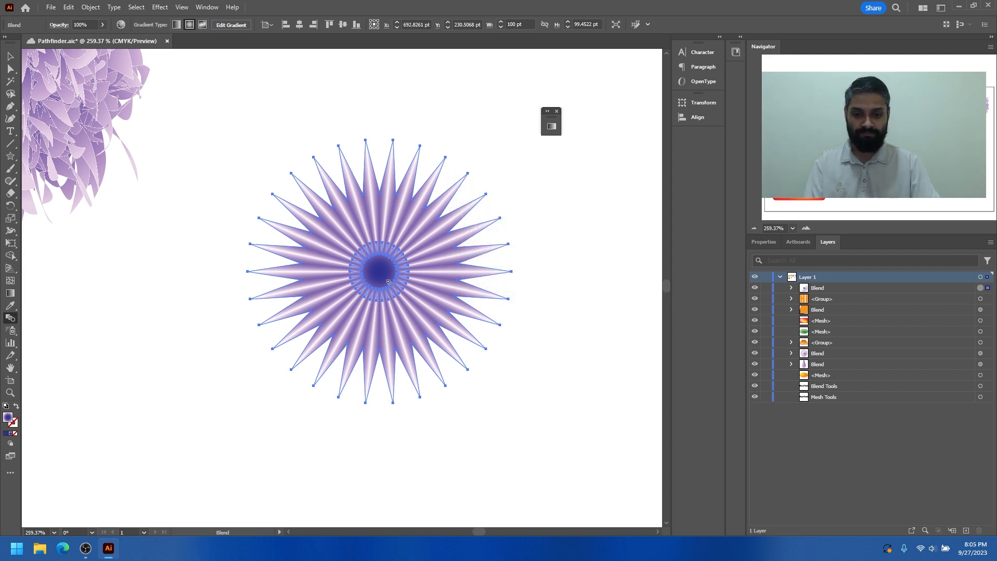
# Step: Isolate the star blend, try the small star at off-centre positions, and return it to the centre
pyautogui.press('v')
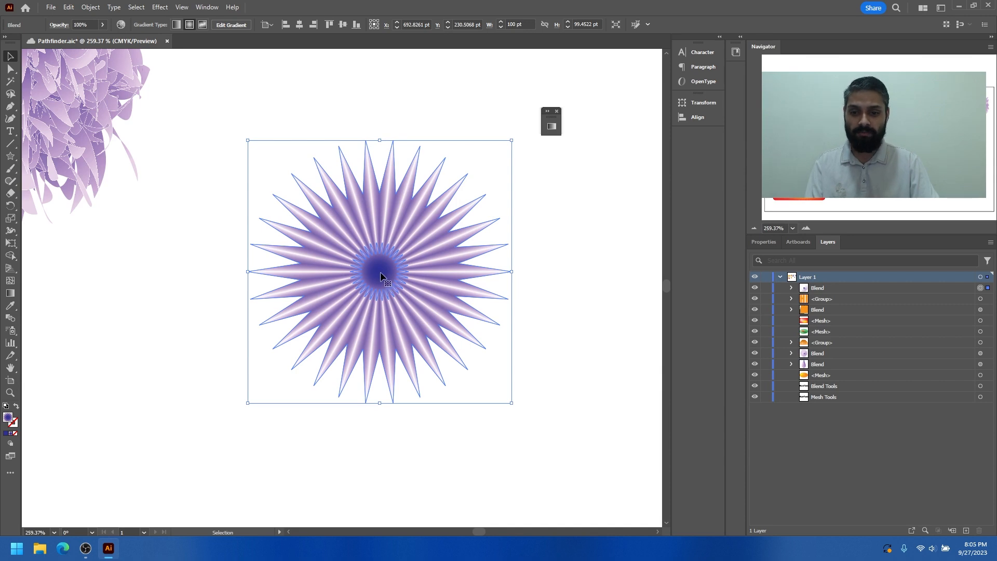
pyautogui.doubleClick(380, 272)
pyautogui.moveTo(380, 272); pyautogui.dragTo(436, 128)
pyautogui.scroll(-2, 429, 203)
pyautogui.moveTo(428, 205); pyautogui.dragTo(421, 284)
pyautogui.moveTo(397, 216); pyautogui.dragTo(376, 314)
pyautogui.doubleClick(530, 289)
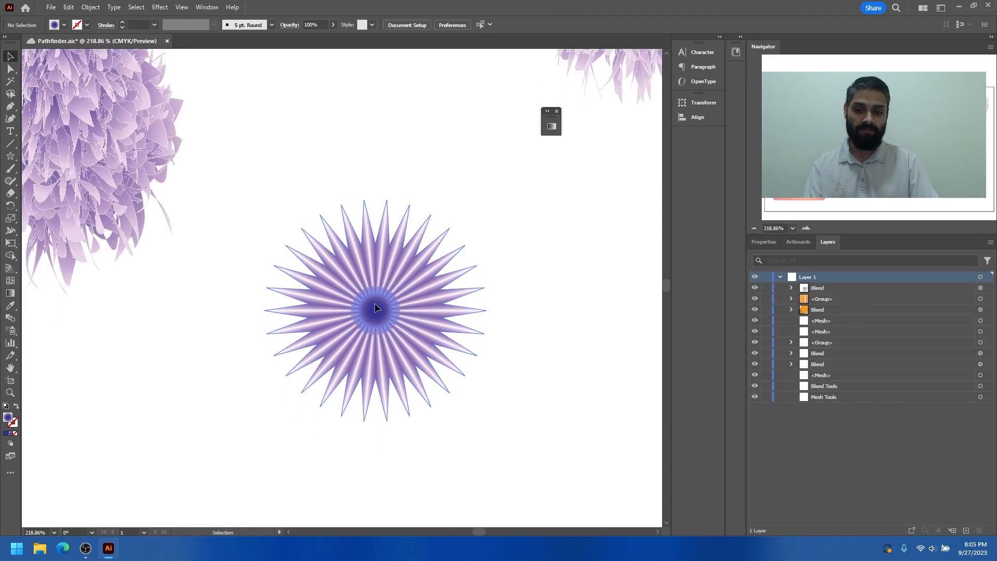
pyautogui.click(406, 330)
pyautogui.click(154, 9)
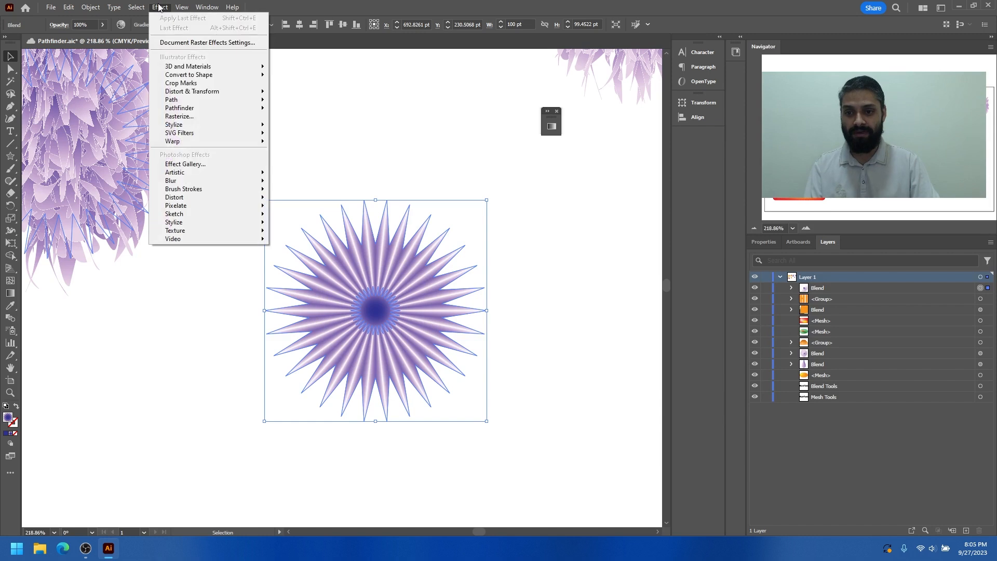
pyautogui.moveTo(198, 93)
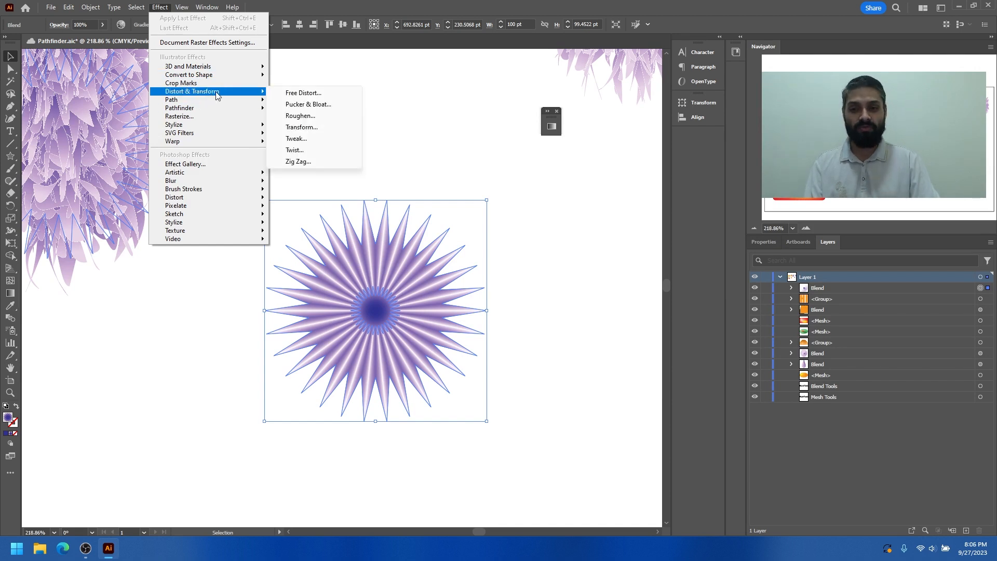
pyautogui.click(297, 152)
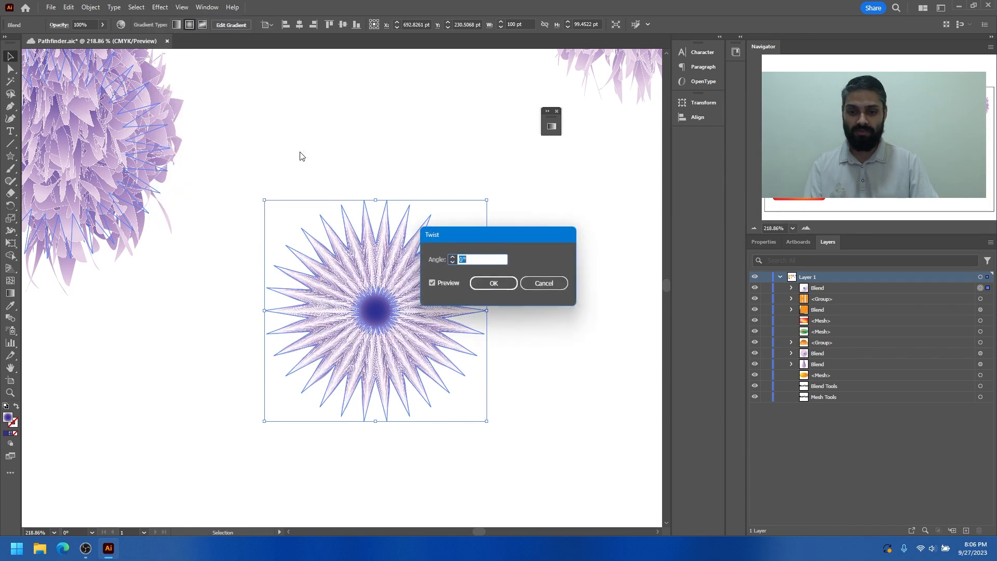
pyautogui.click(538, 286)
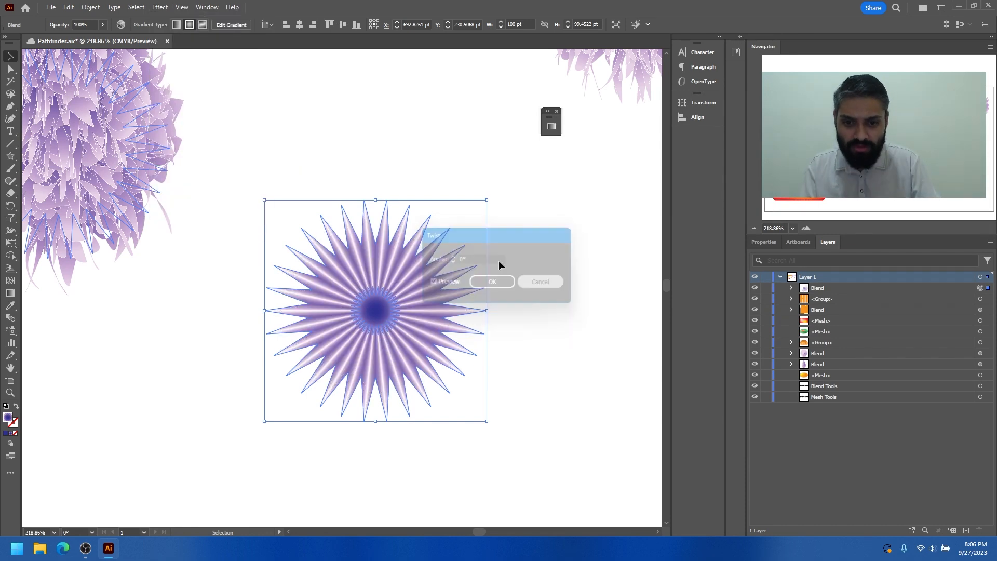
# Step: Start a Tweak effect on the star blend with relative amounts of 14% horizontal and 20% vertical
pyautogui.click(160, 8)
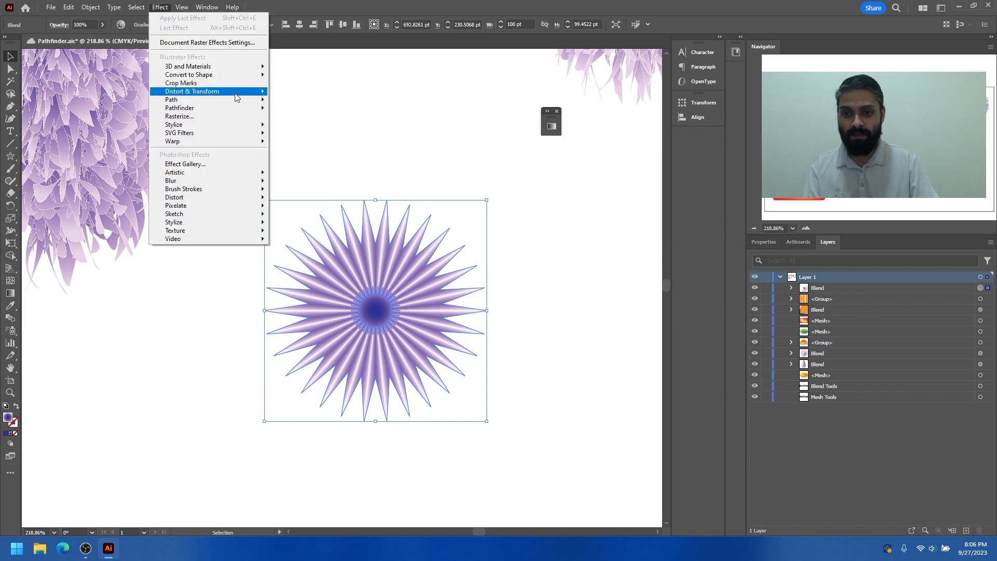
pyautogui.moveTo(237, 92)
pyautogui.click(306, 139)
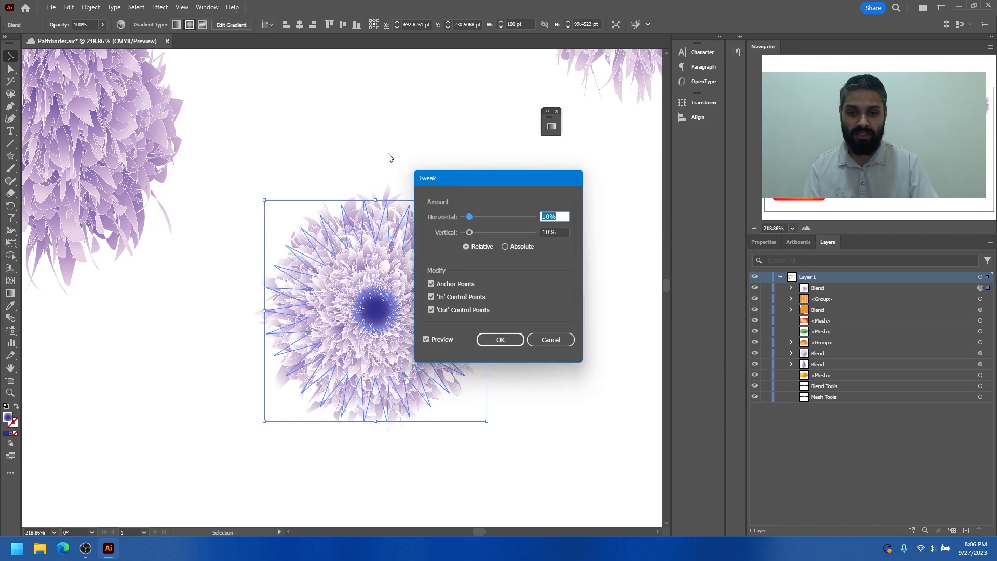
pyautogui.moveTo(471, 178); pyautogui.dragTo(564, 180)
pyautogui.moveTo(556, 215); pyautogui.dragTo(567, 232)
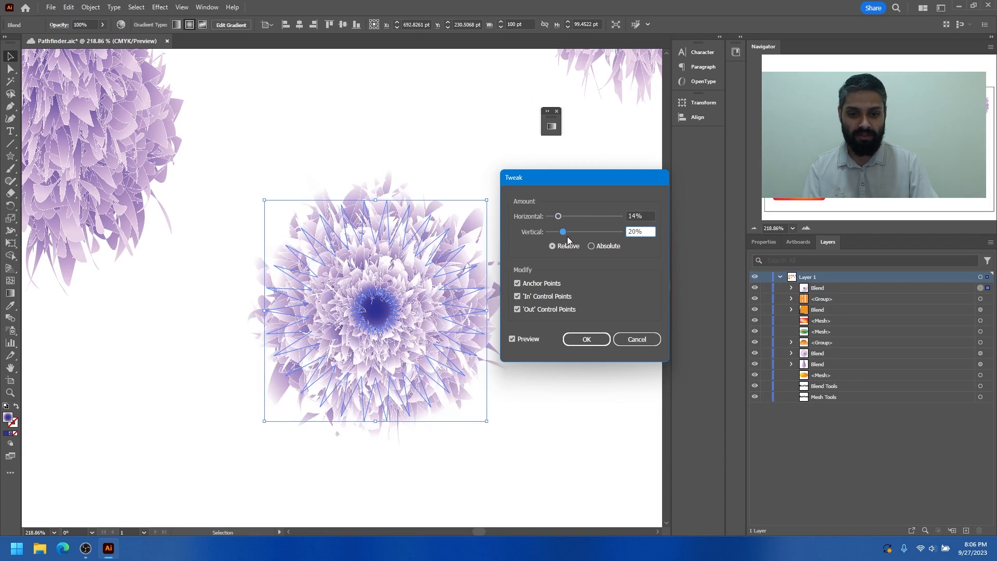
# Step: Preview the Absolute mode and each control point option switched off, then restore Relative with all three point options enabled
pyautogui.click(597, 245)
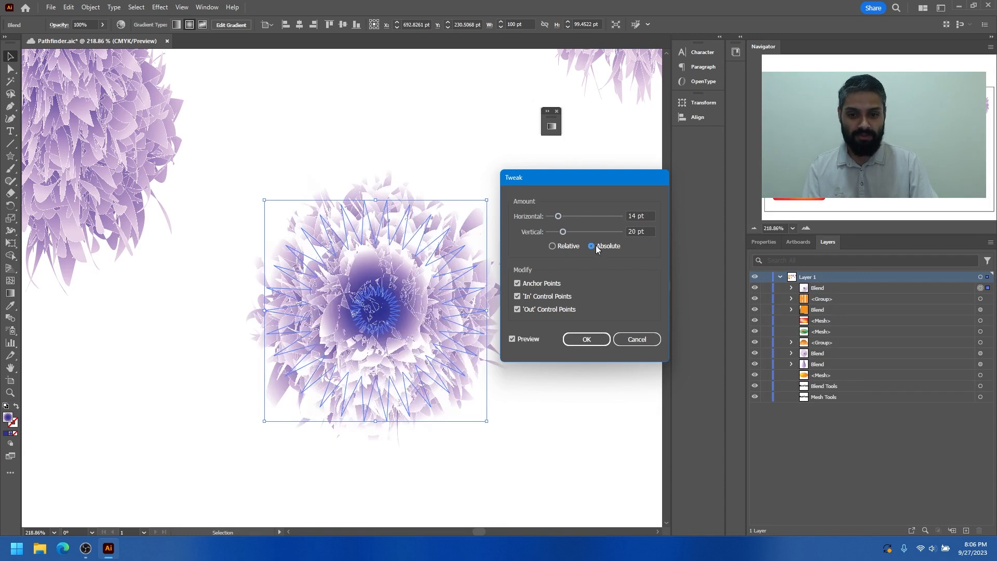
pyautogui.click(564, 246)
pyautogui.click(529, 286)
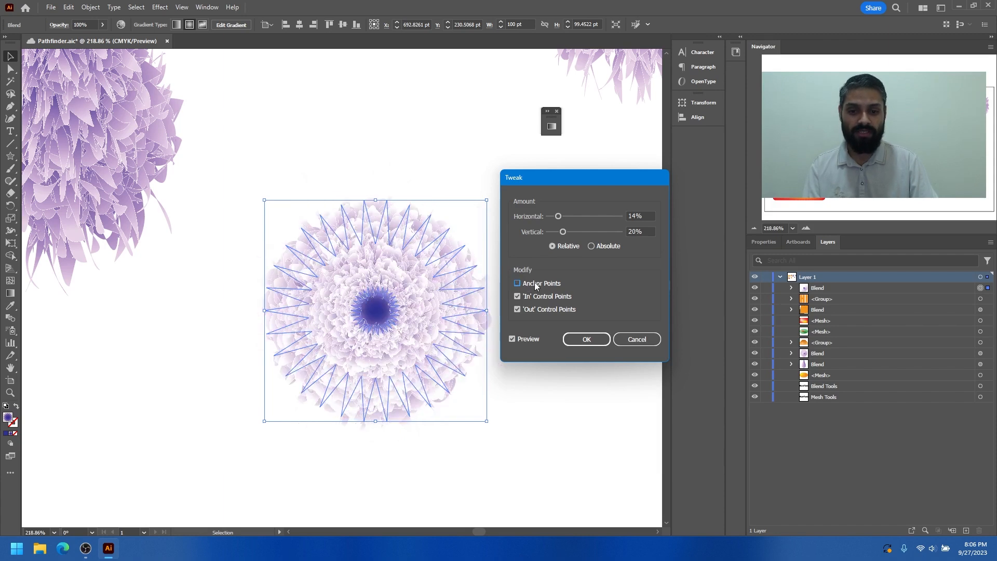
pyautogui.click(534, 283)
pyautogui.click(539, 297)
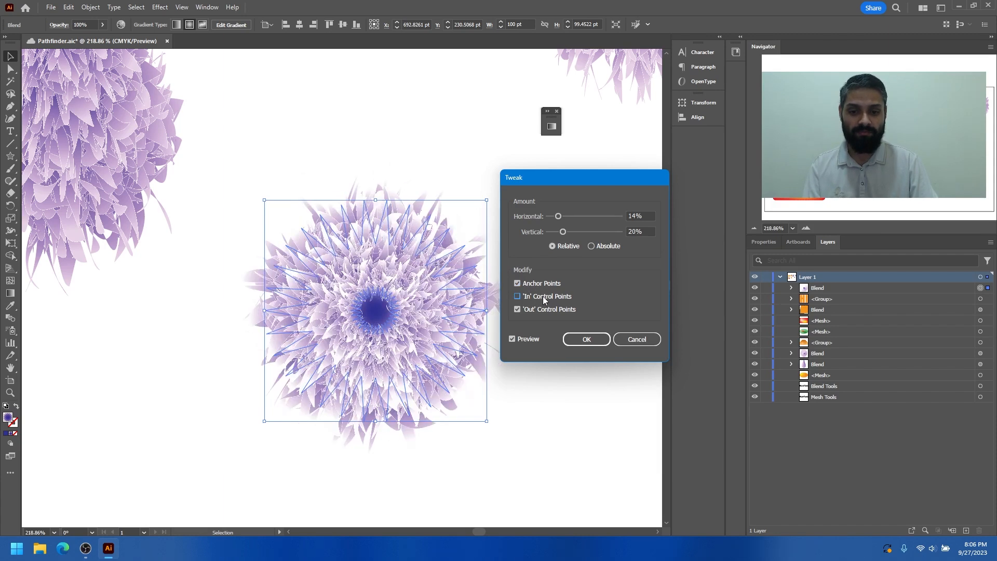
pyautogui.click(544, 297)
pyautogui.click(540, 309)
pyautogui.click(540, 309)
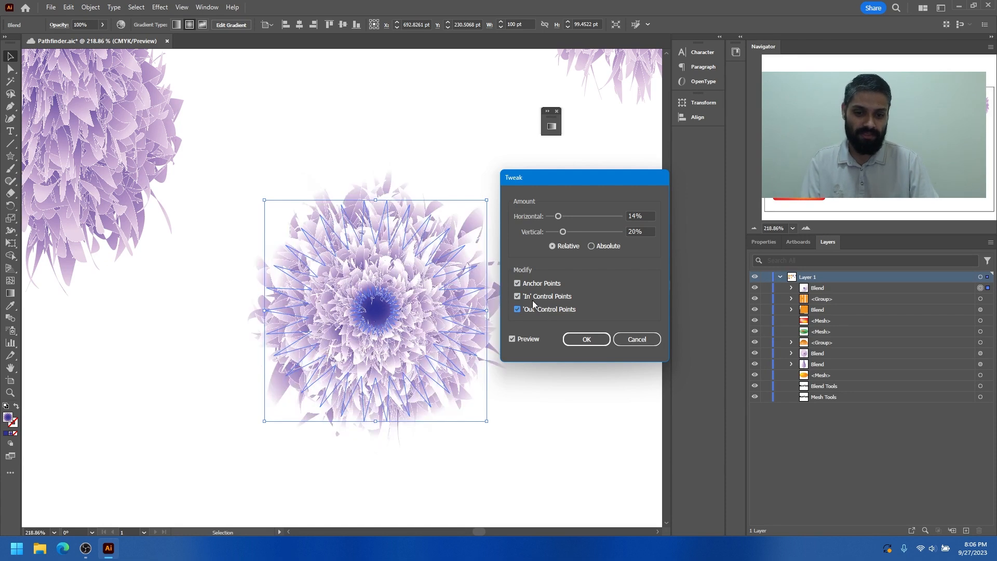
pyautogui.click(526, 339)
# Step: Keep the horizontal tweak at 14%, set the vertical tweak to 14%, and apply the effect
pyautogui.moveTo(558, 216); pyautogui.dragTo(559, 216)
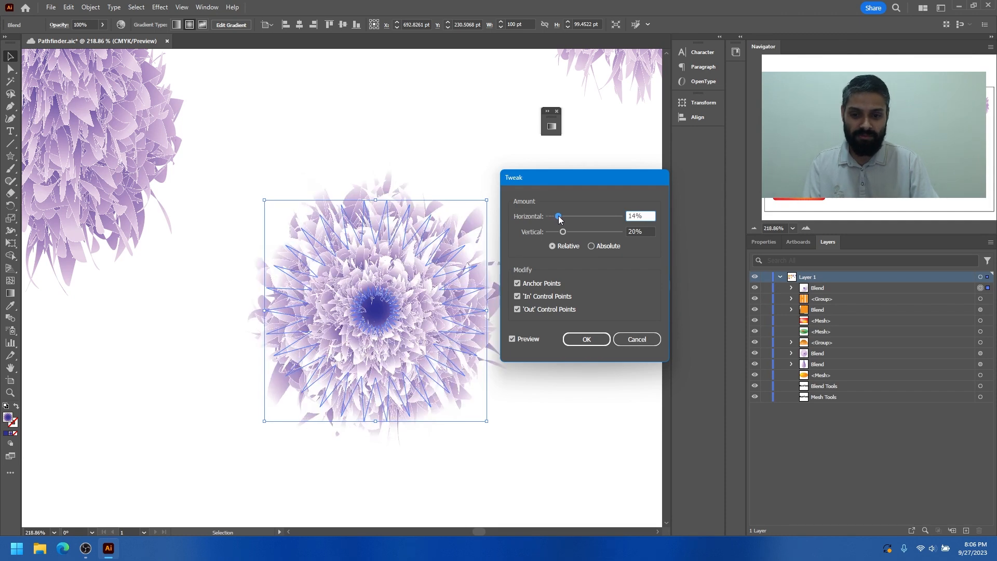
pyautogui.moveTo(564, 234); pyautogui.dragTo(559, 234)
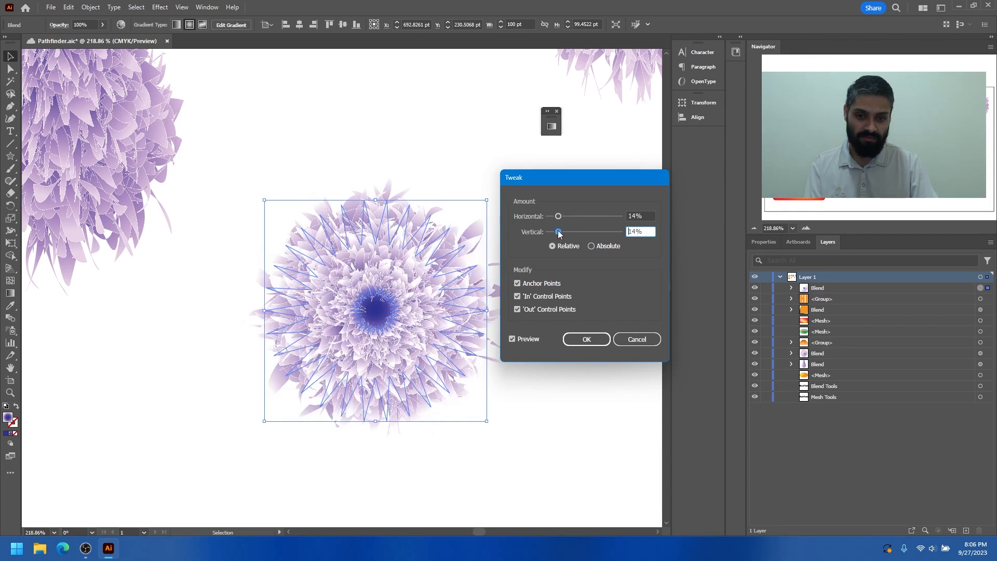
pyautogui.click(587, 339)
# Step: Duplicate the tweaked flower in front and move the copy below the tall purple cone, beside the HI text
pyautogui.scroll(-3, 467, 301)
pyautogui.click(513, 292)
pyautogui.click(410, 311)
pyautogui.hotkey('ctrl', 'c')
pyautogui.hotkey('ctrl', 'f')
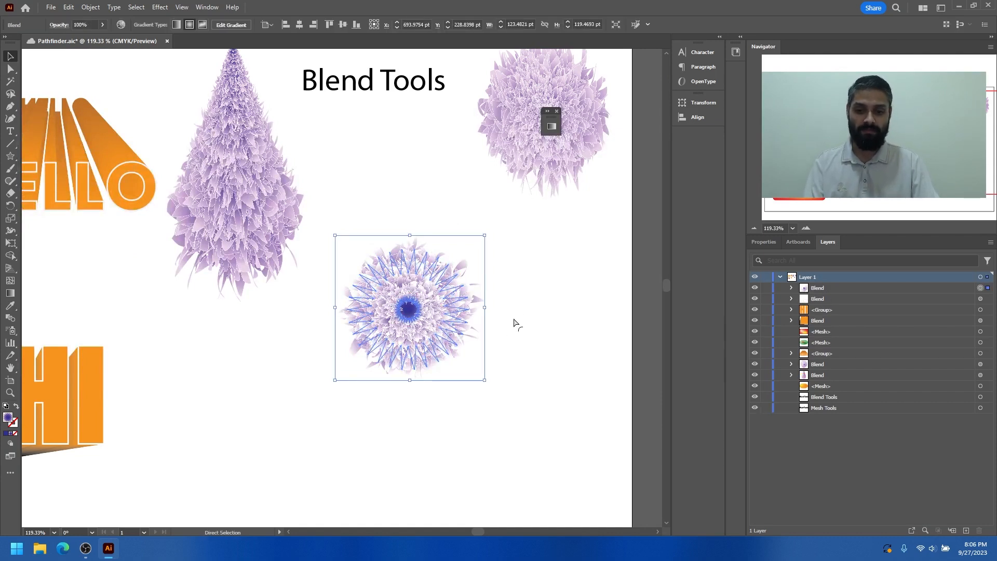
pyautogui.click(553, 292)
pyautogui.moveTo(361, 277)
pyautogui.mouseDown()
pyautogui.moveTo(300, 339)
pyautogui.moveTo(263, 353)
pyautogui.mouseUp()
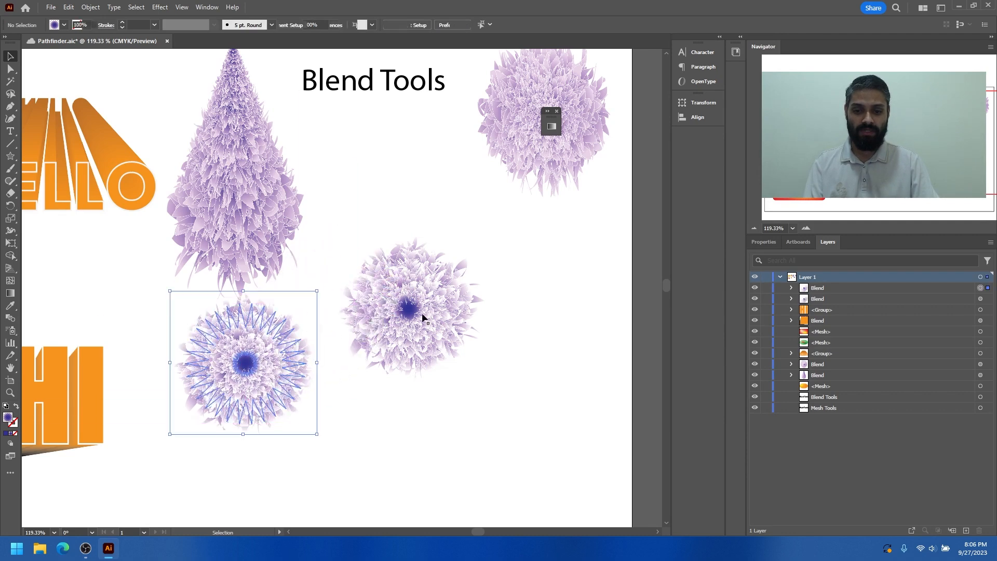
# Step: Move the original flower away from its copy and shift the tall purple cone over to the Blend Tools heading
pyautogui.moveTo(413, 310); pyautogui.dragTo(502, 366)
pyautogui.moveTo(369, 301); pyautogui.dragTo(310, 285)
pyautogui.moveTo(303, 237); pyautogui.dragTo(421, 217)
pyautogui.moveTo(423, 336); pyautogui.dragTo(473, 346)
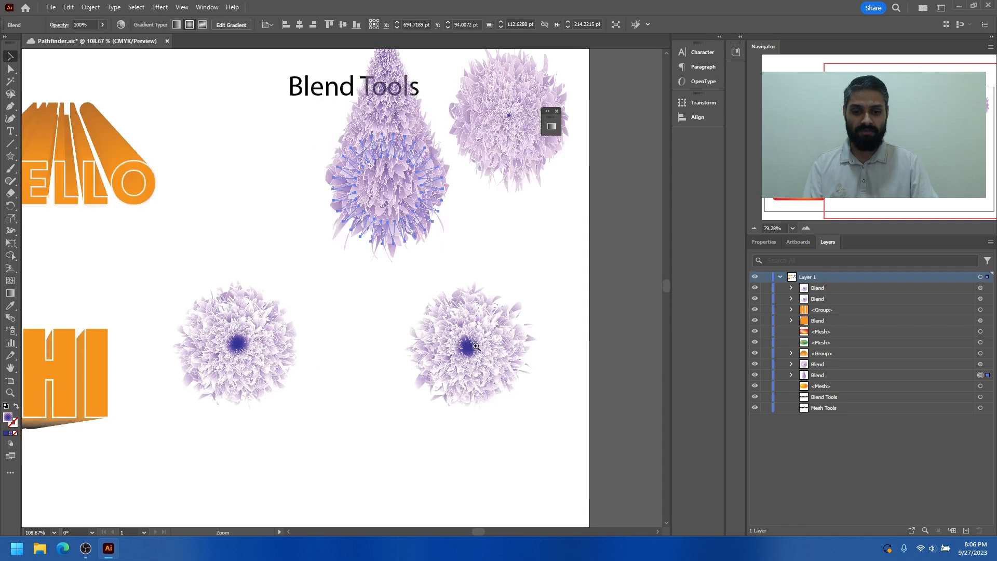
pyautogui.click(525, 273)
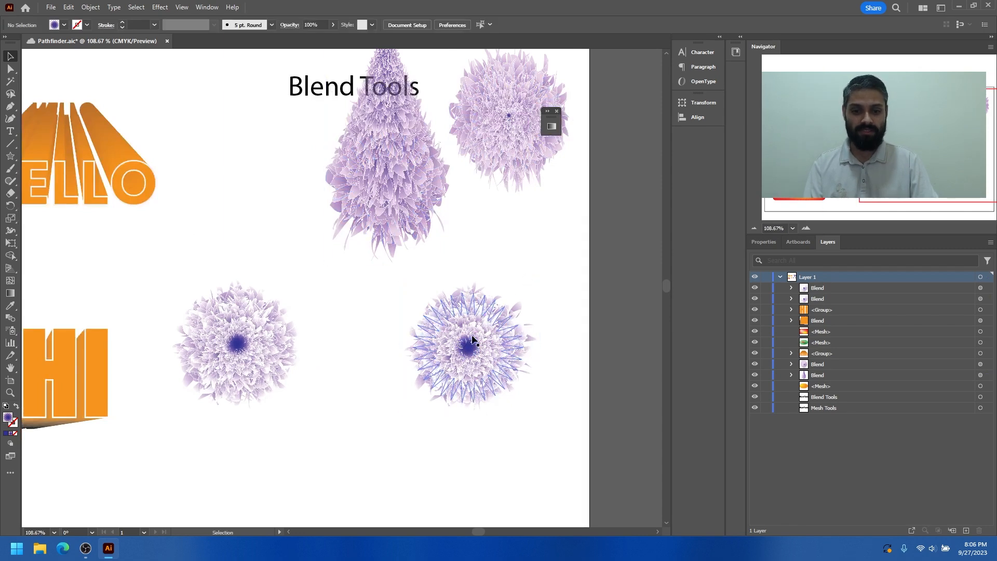
# Step: Isolate the original flower's blend, scale its central star down to a tiny dot, and leave isolation
pyautogui.click(473, 347)
pyautogui.moveTo(473, 352); pyautogui.dragTo(504, 341)
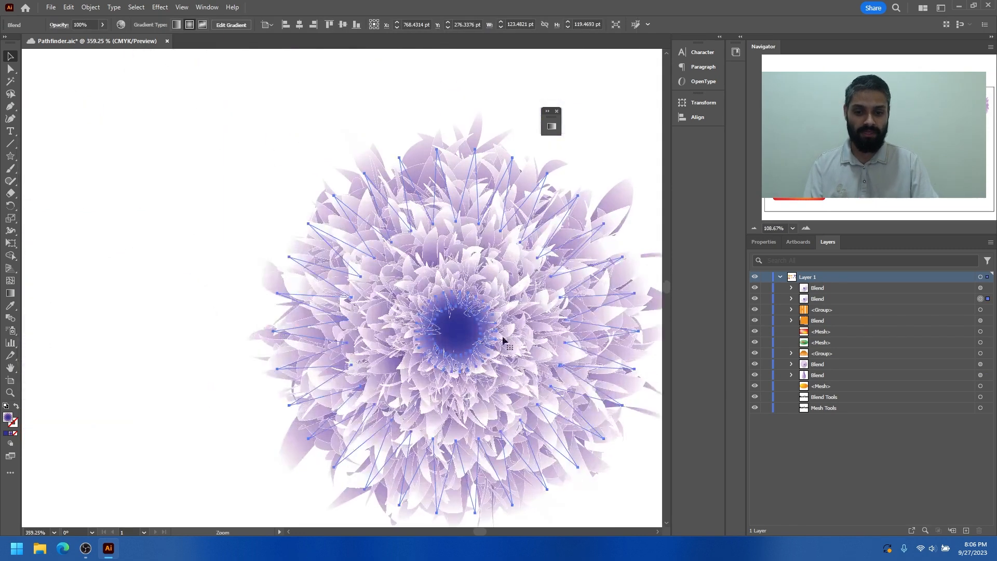
pyautogui.doubleClick(440, 321)
pyautogui.moveTo(495, 294); pyautogui.dragTo(338, 322)
pyautogui.click(233, 228)
pyautogui.doubleClick(342, 342)
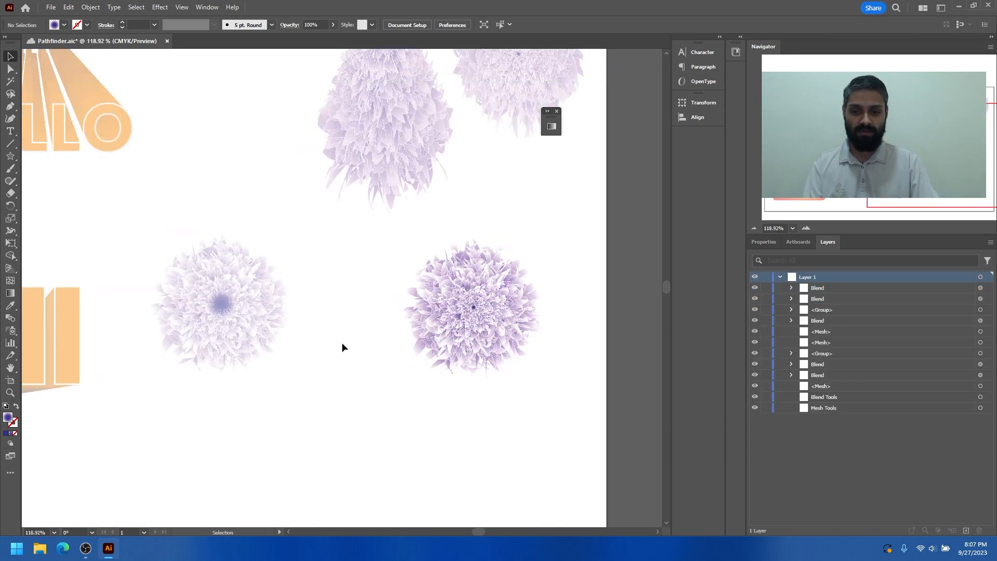
# Step: Isolate the copied flower's blend and move its small central star straight up to stretch the blend into a tall cone
pyautogui.doubleClick(226, 306)
pyautogui.click(223, 309)
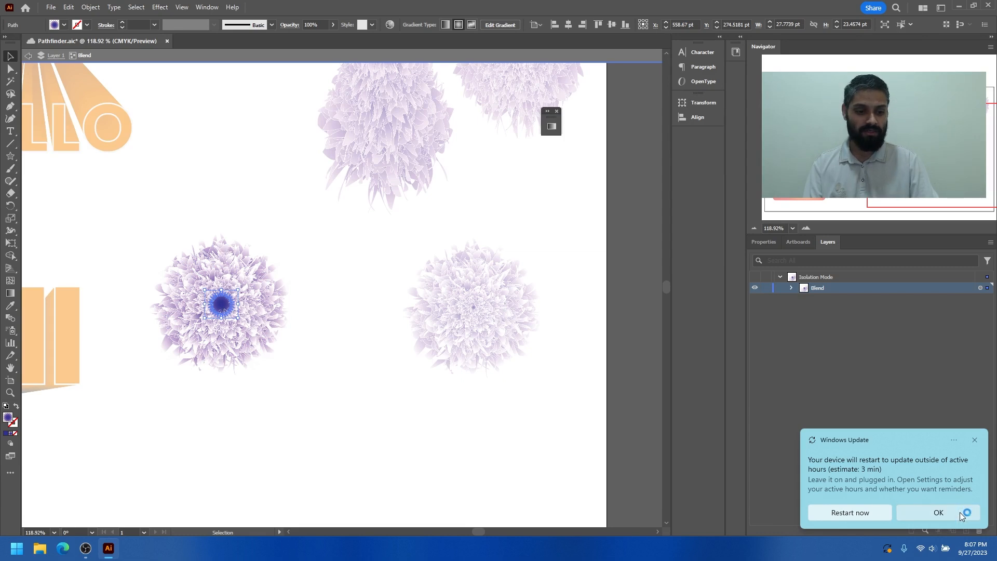
pyautogui.click(975, 440)
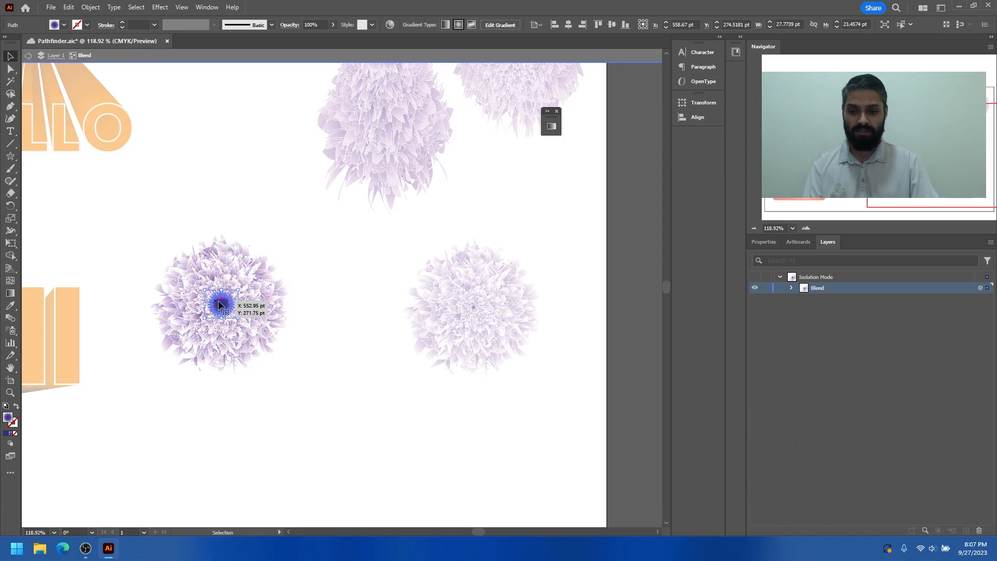
pyautogui.moveTo(219, 305); pyautogui.dragTo(224, 124)
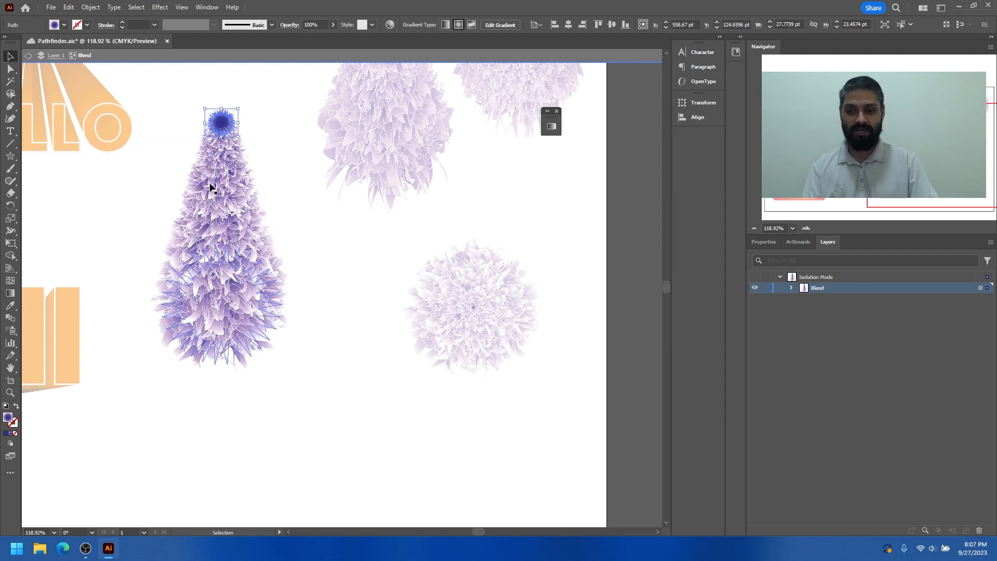
# Step: Try the small star below the large star, then return it to the tip of the upright cone
pyautogui.scroll(-2, 298, 258)
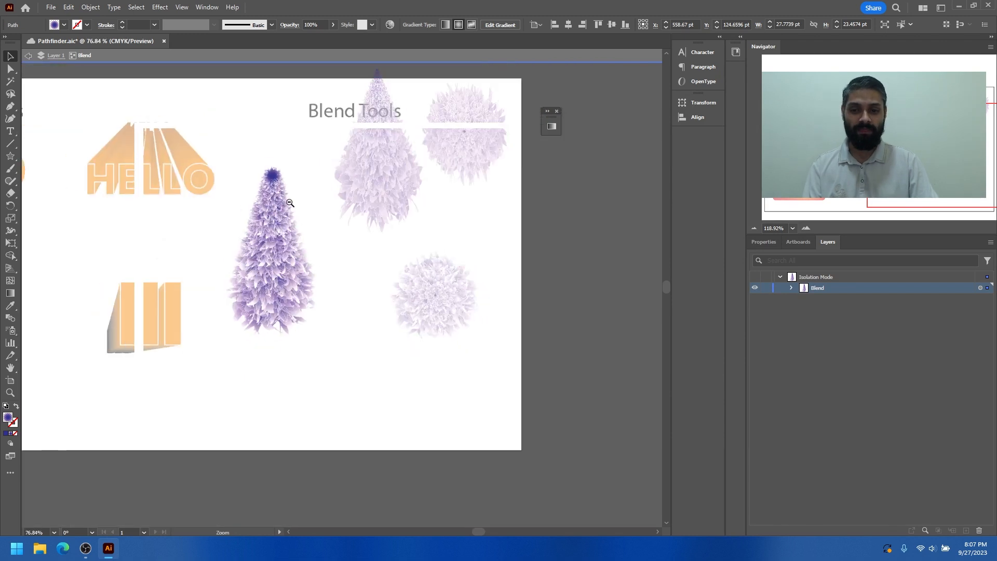
pyautogui.moveTo(272, 181); pyautogui.dragTo(273, 400)
pyautogui.moveTo(284, 198); pyautogui.dragTo(272, 174)
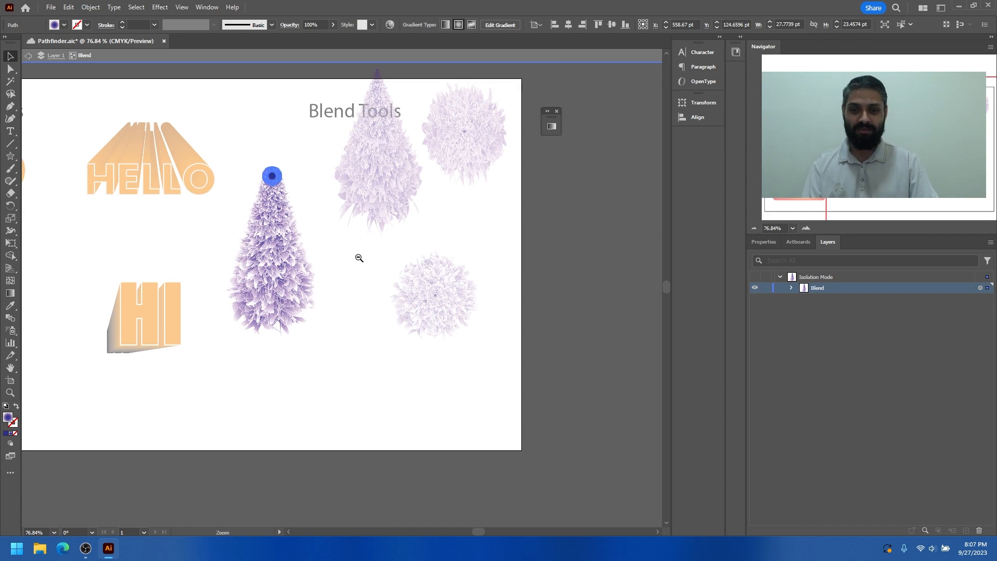
# Step: Exit the cone blend's isolation mode and bring the whole artboard into view
pyautogui.scroll(-1, 361, 258)
pyautogui.moveTo(307, 351); pyautogui.dragTo(343, 354)
pyautogui.doubleClick(374, 367)
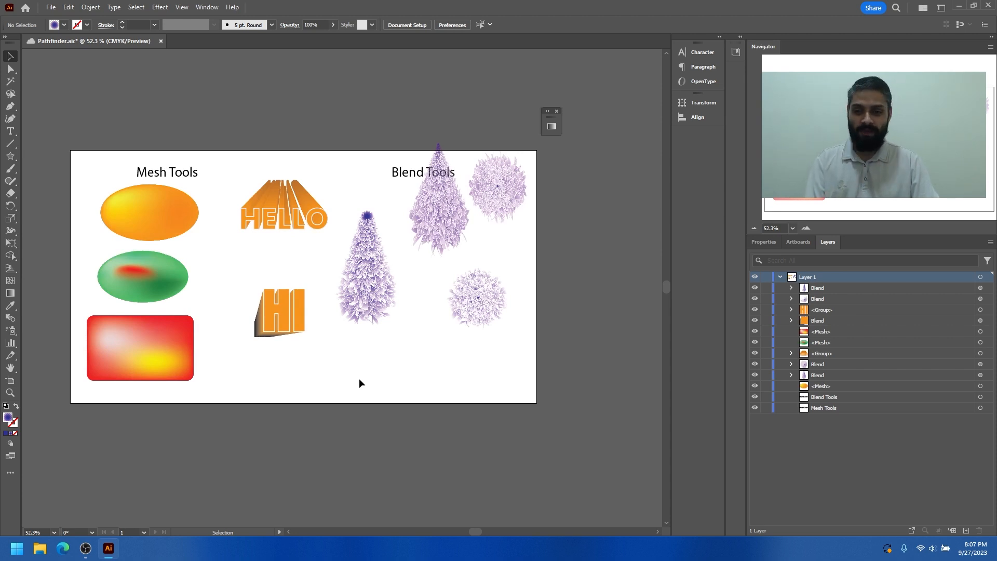
pyautogui.scroll(-2, 363, 369)
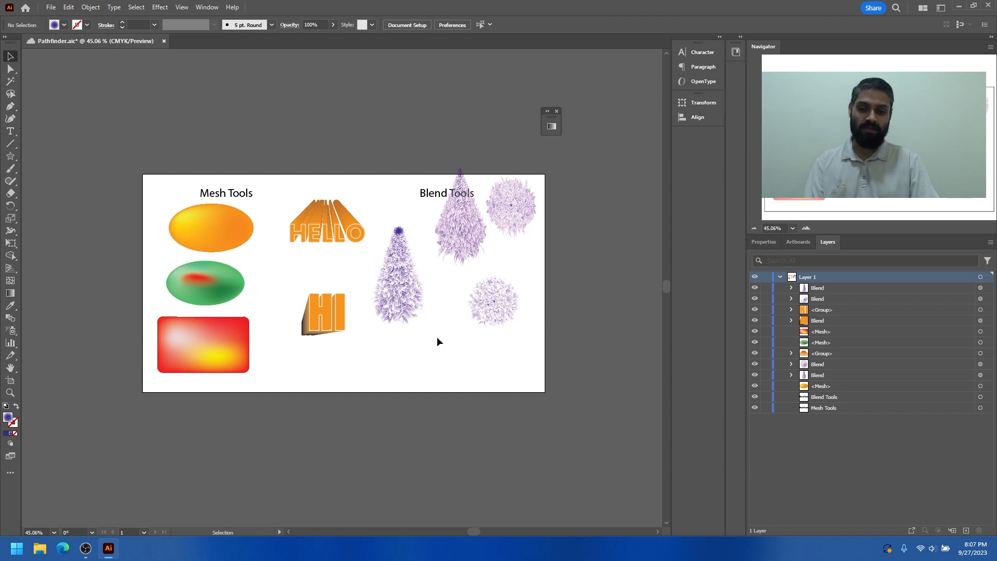